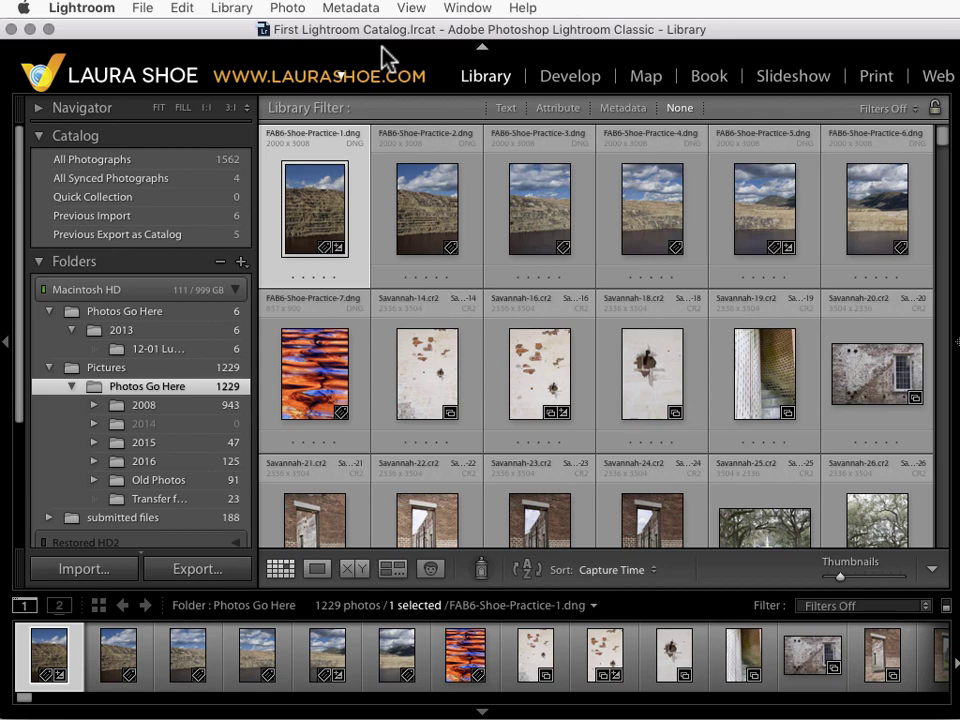
Relaunch with the recent second catalog and preview the _MG_6154 photo before returning to Grid
{"action": "left_click", "coordinate": [142, 8]}
{"action": "mouse_move", "coordinate": [170, 88]}
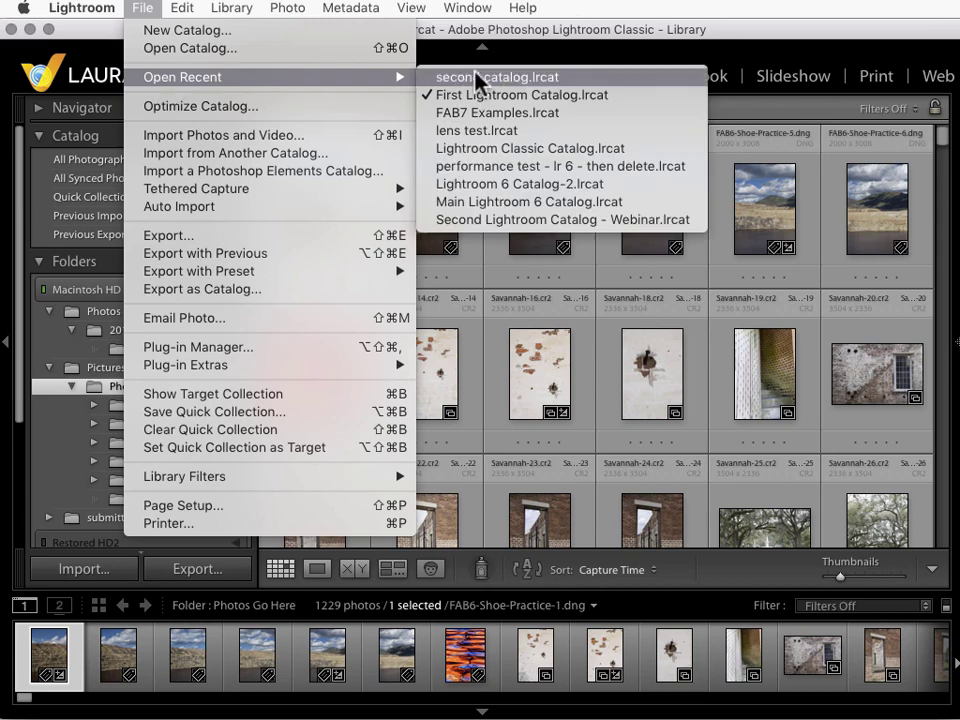
{"action": "left_click", "coordinate": [501, 80]}
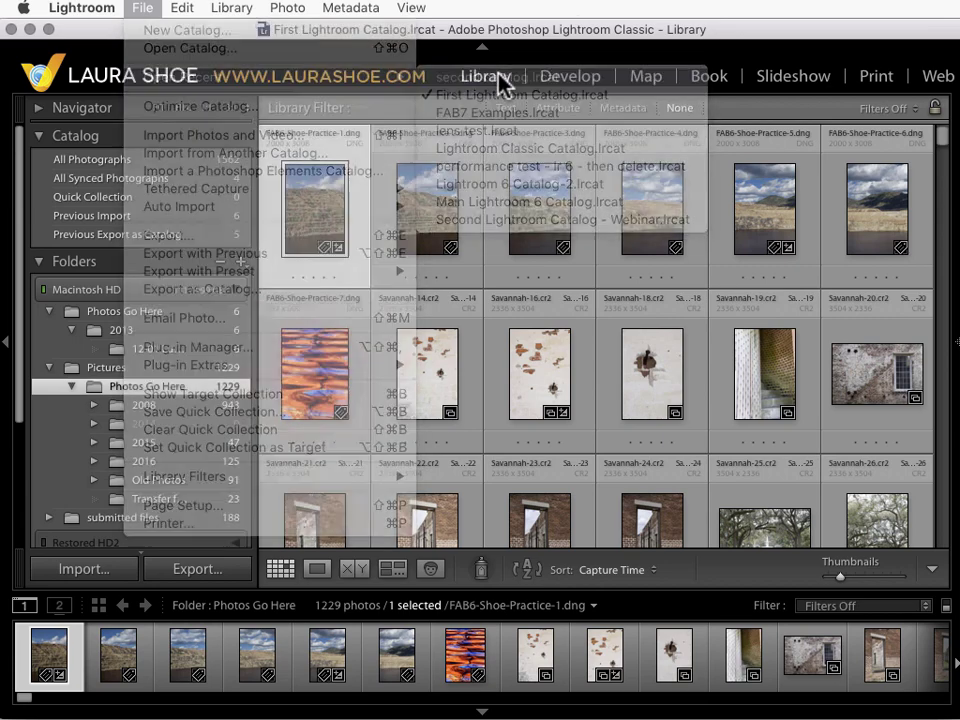
{"action": "left_click", "coordinate": [790, 294]}
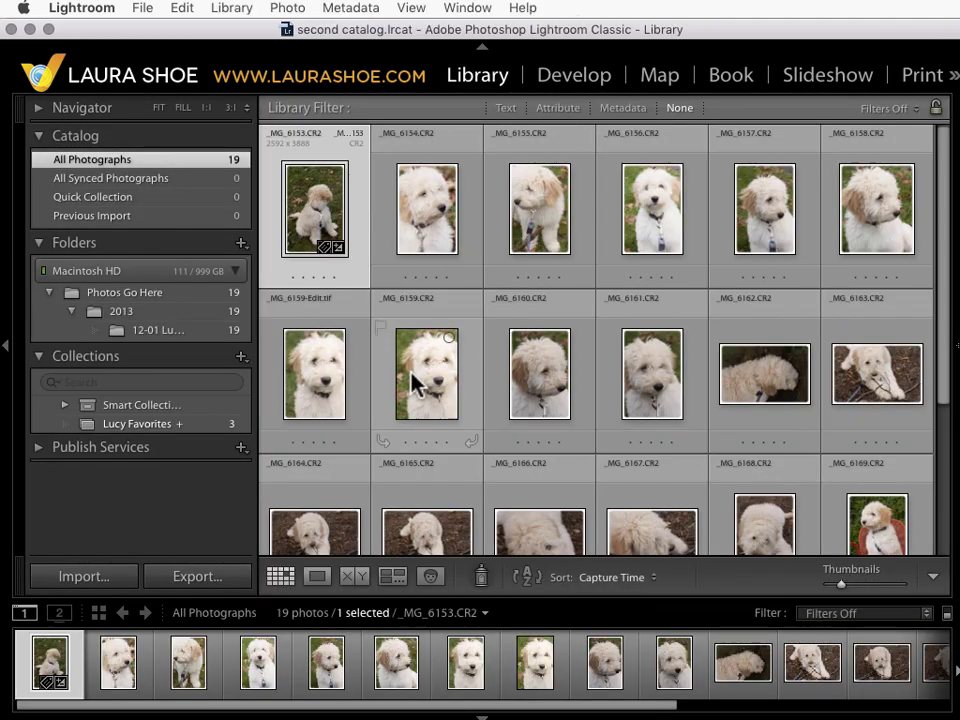
{"action": "double_click", "coordinate": [415, 207]}
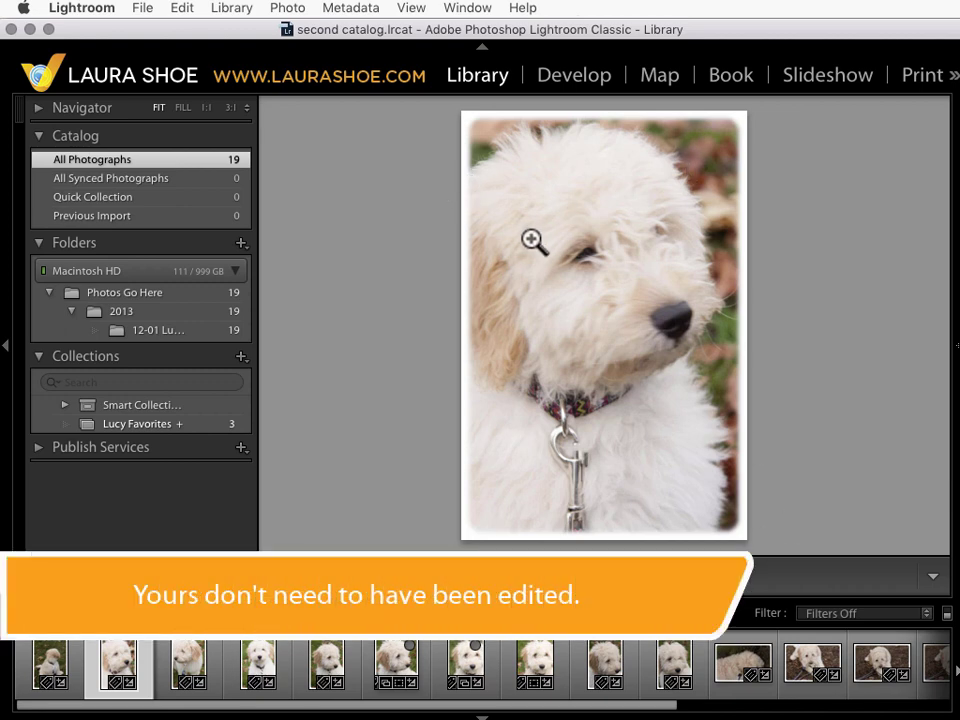
{"action": "key", "text": "g"}
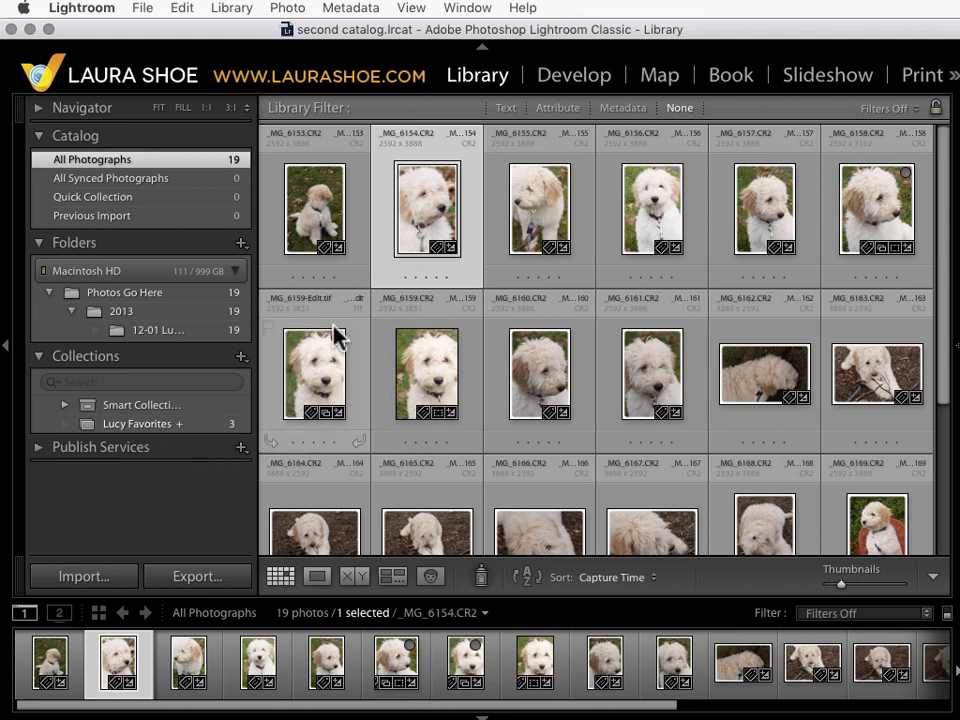
Switch back to the First Lightroom Catalog, confirming the relaunch
{"action": "left_click", "coordinate": [143, 8]}
{"action": "mouse_move", "coordinate": [161, 80]}
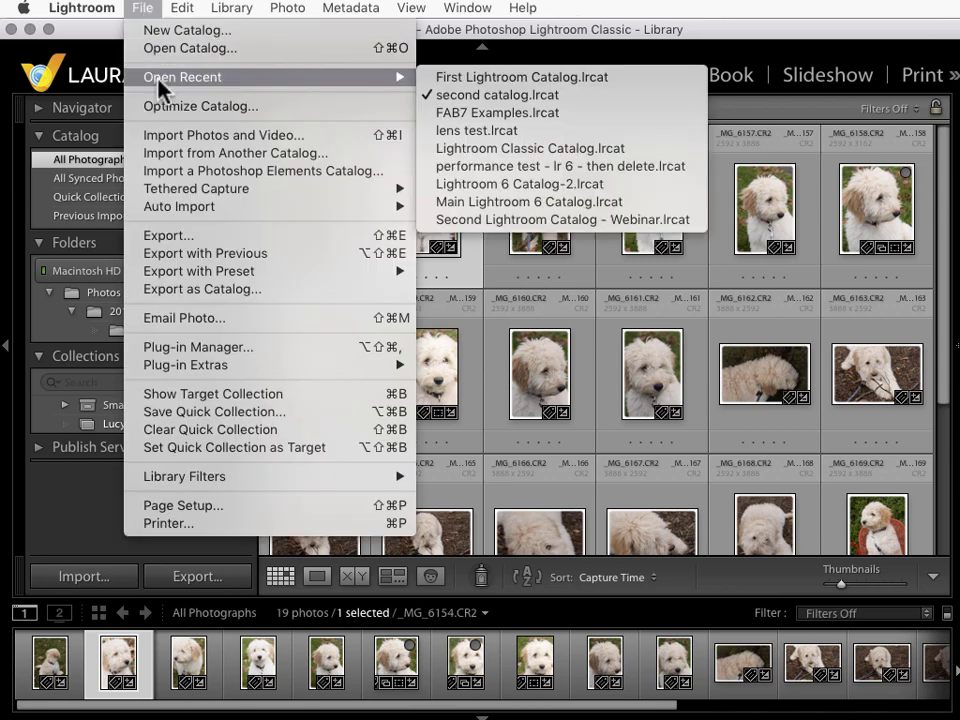
{"action": "left_click", "coordinate": [476, 94]}
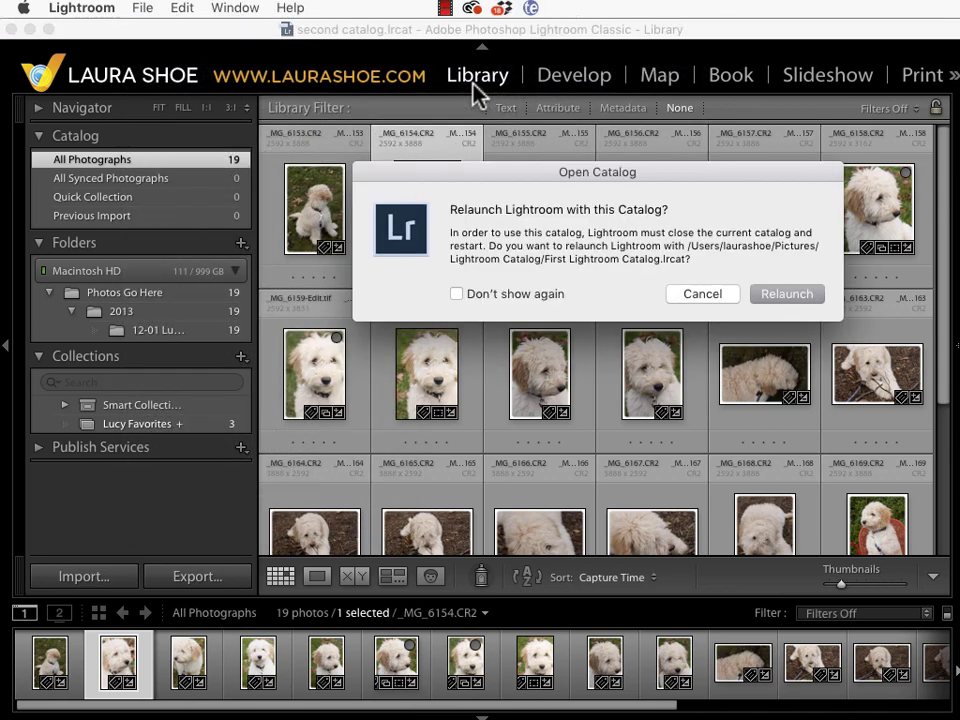
{"action": "left_click", "coordinate": [790, 296]}
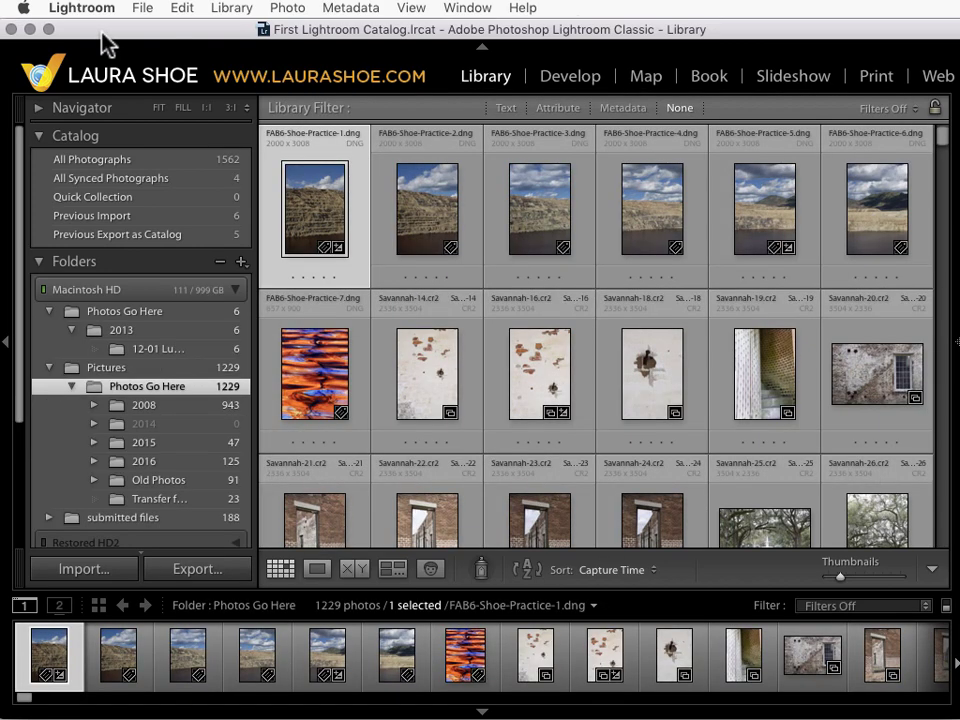
Import from Another Catalog, choosing Desktop > second catalog > second catalog.lrcat as the source
{"action": "left_click", "coordinate": [140, 9]}
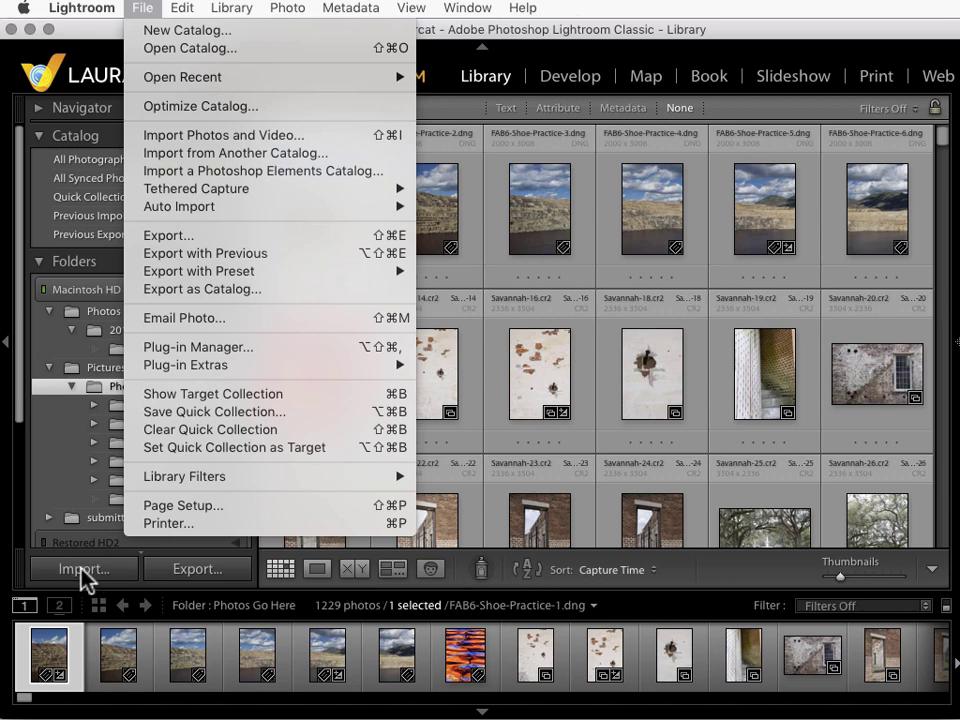
{"action": "left_click", "coordinate": [287, 157]}
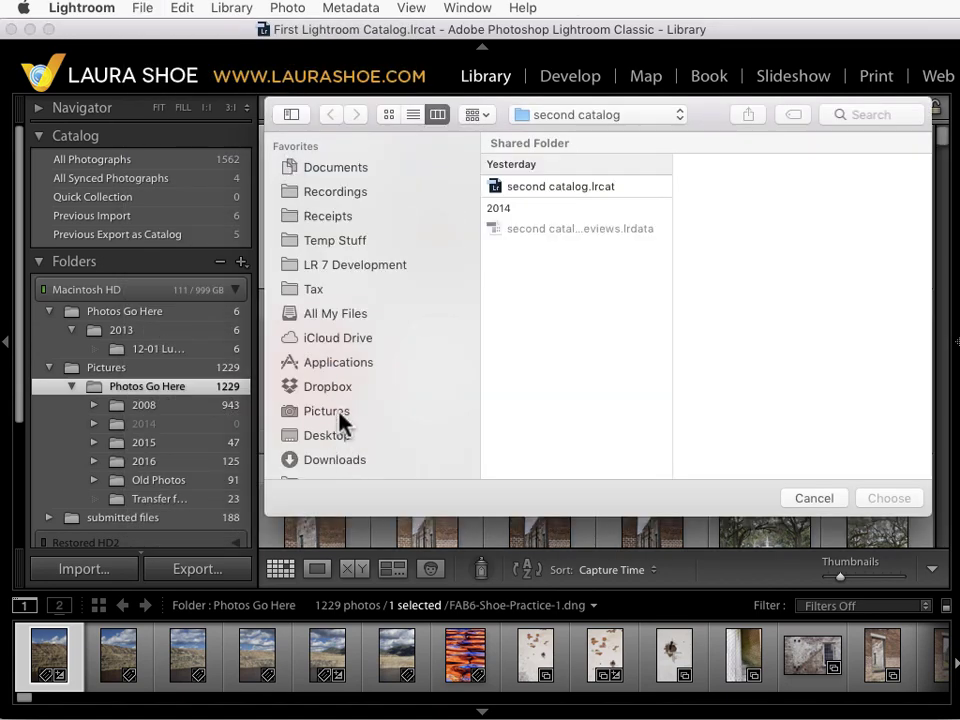
{"action": "left_click", "coordinate": [339, 438]}
{"action": "left_click", "coordinate": [534, 188]}
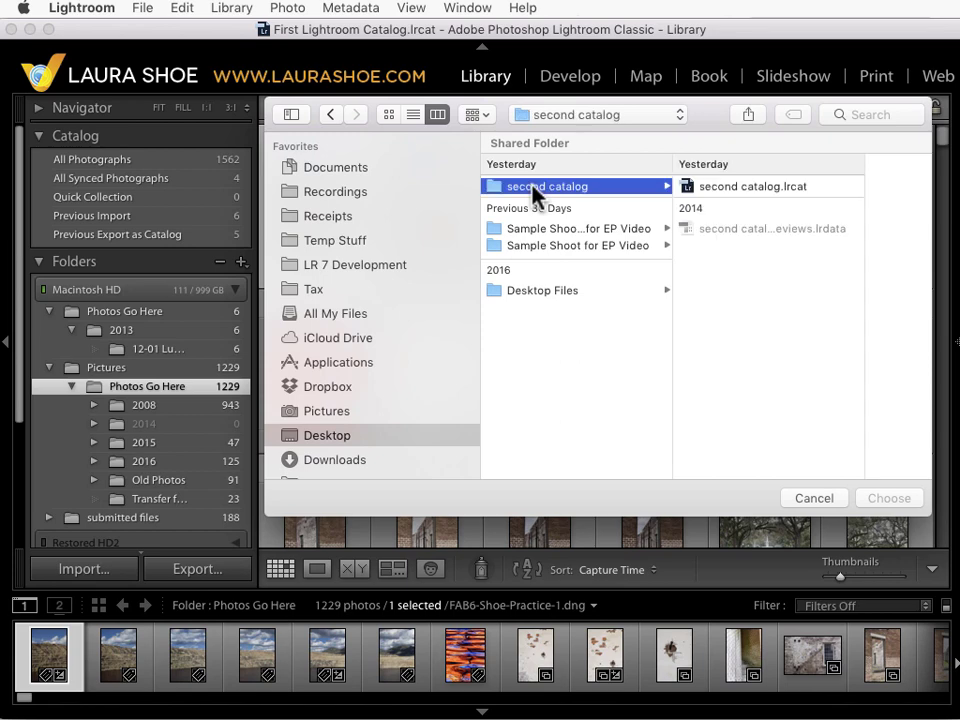
{"action": "left_click", "coordinate": [795, 190]}
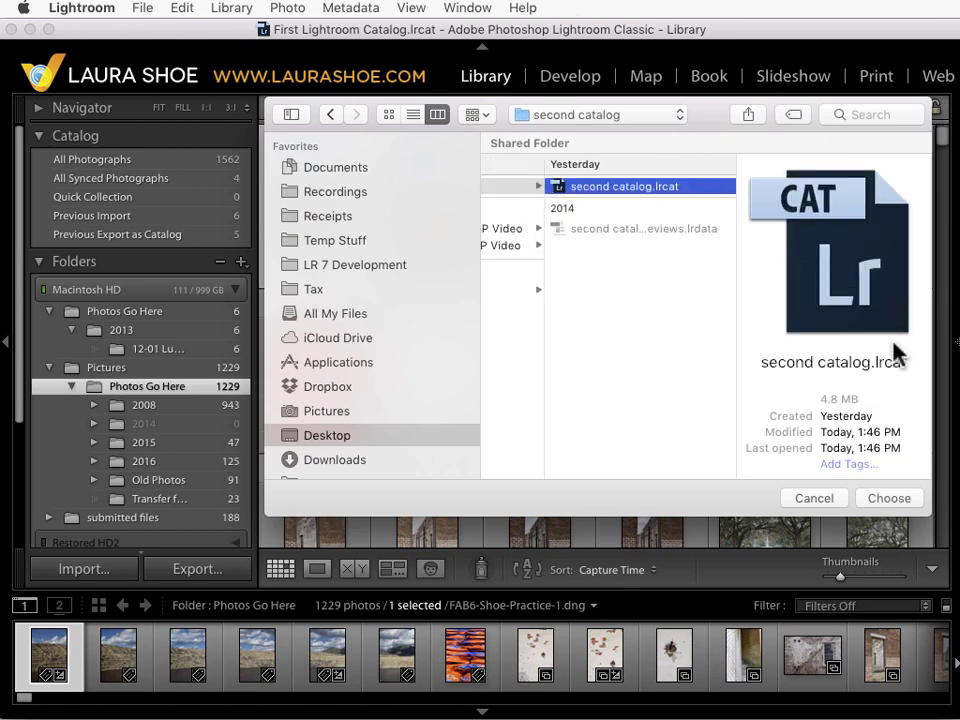
{"action": "left_click", "coordinate": [889, 498]}
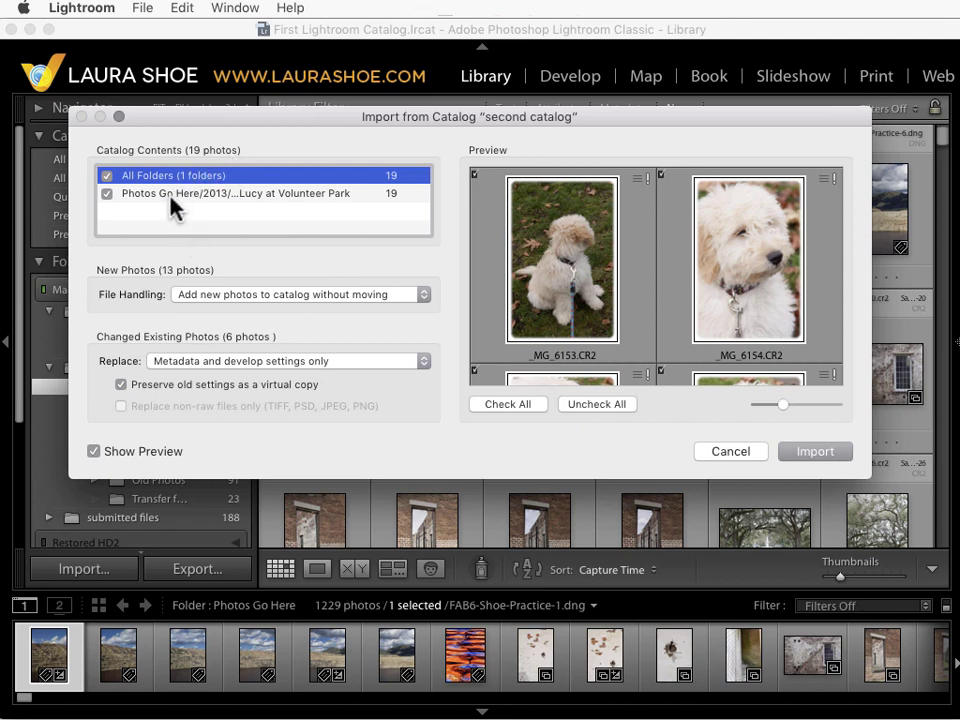
Uncheck and recheck the catalog folder so all 19 photos are included, then scroll the previews
{"action": "left_click", "coordinate": [107, 193]}
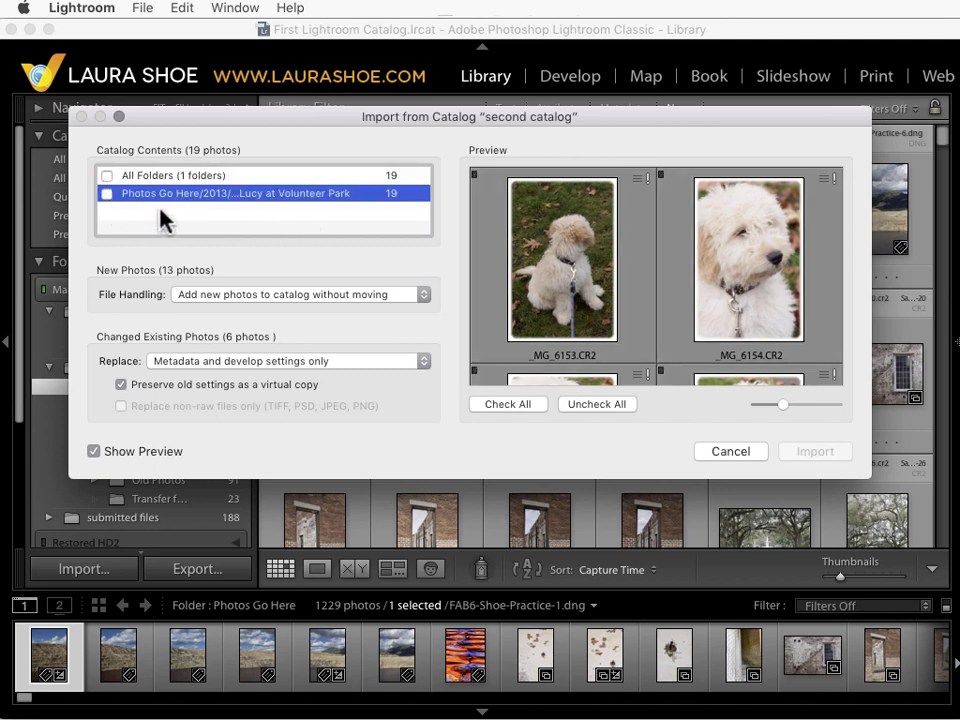
{"action": "left_click", "coordinate": [106, 194]}
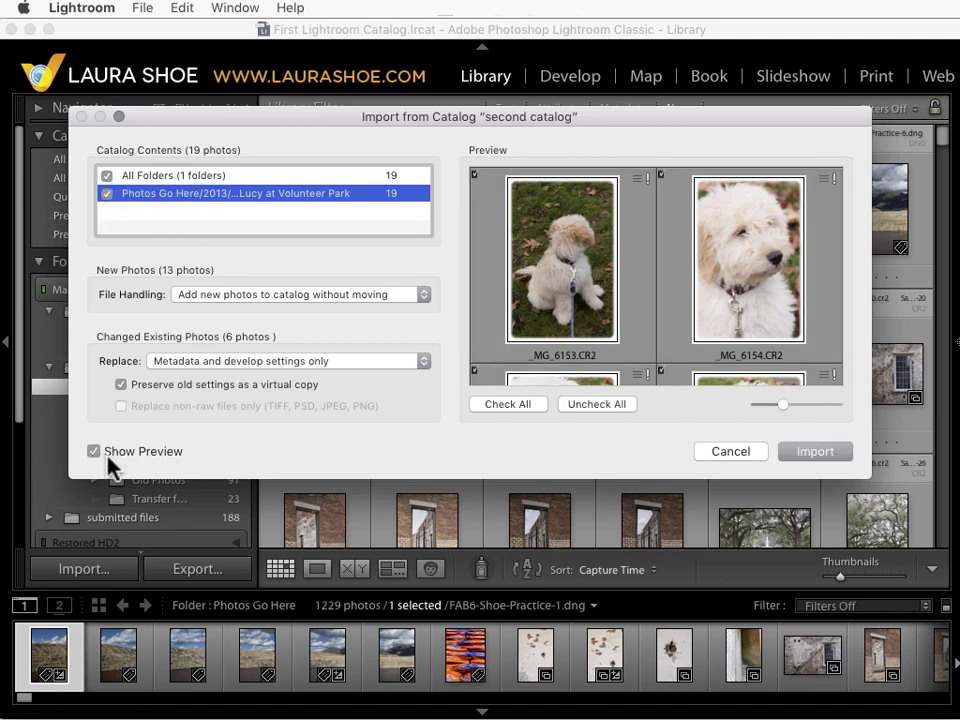
{"action": "scroll", "coordinate": [628, 268], "scroll_direction": "down", "scroll_amount": 5}
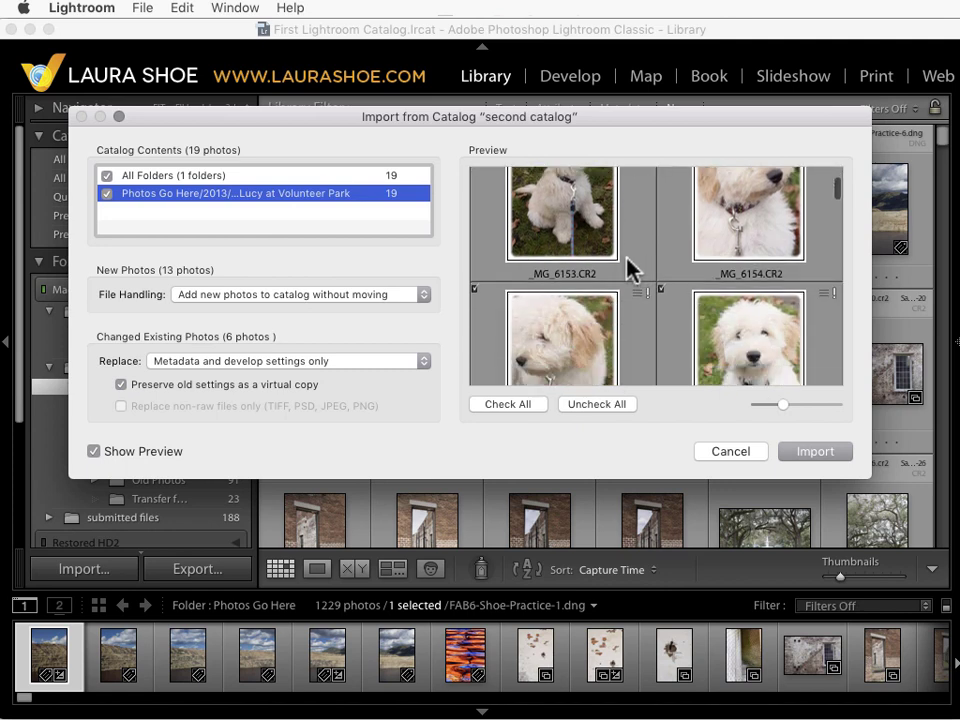
{"action": "scroll", "coordinate": [627, 268], "scroll_direction": "down", "scroll_amount": 3}
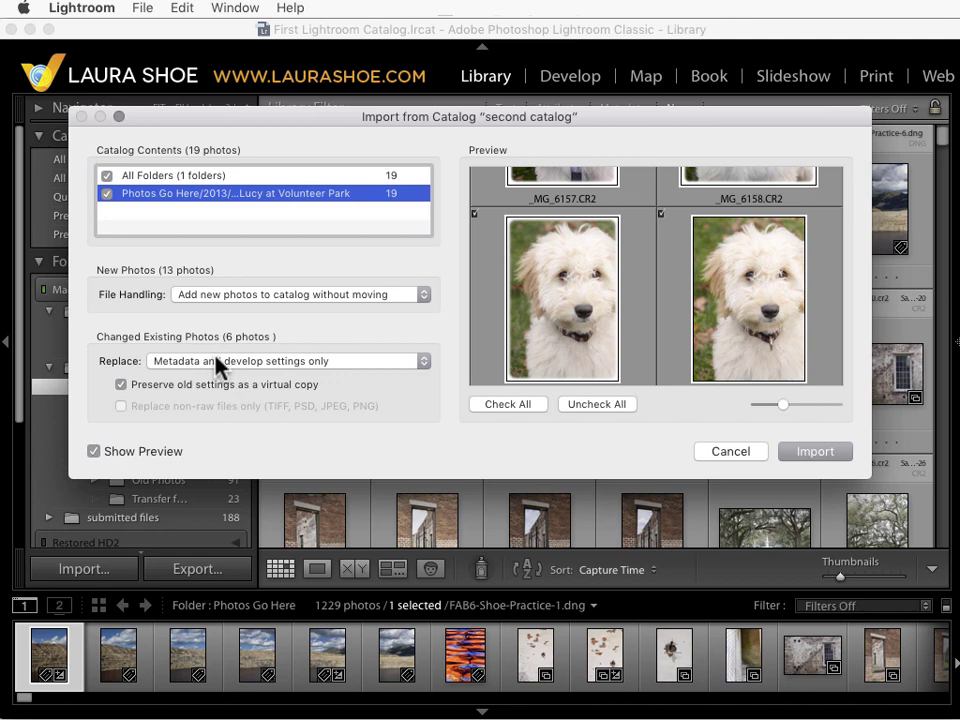
{"action": "left_click", "coordinate": [420, 363]}
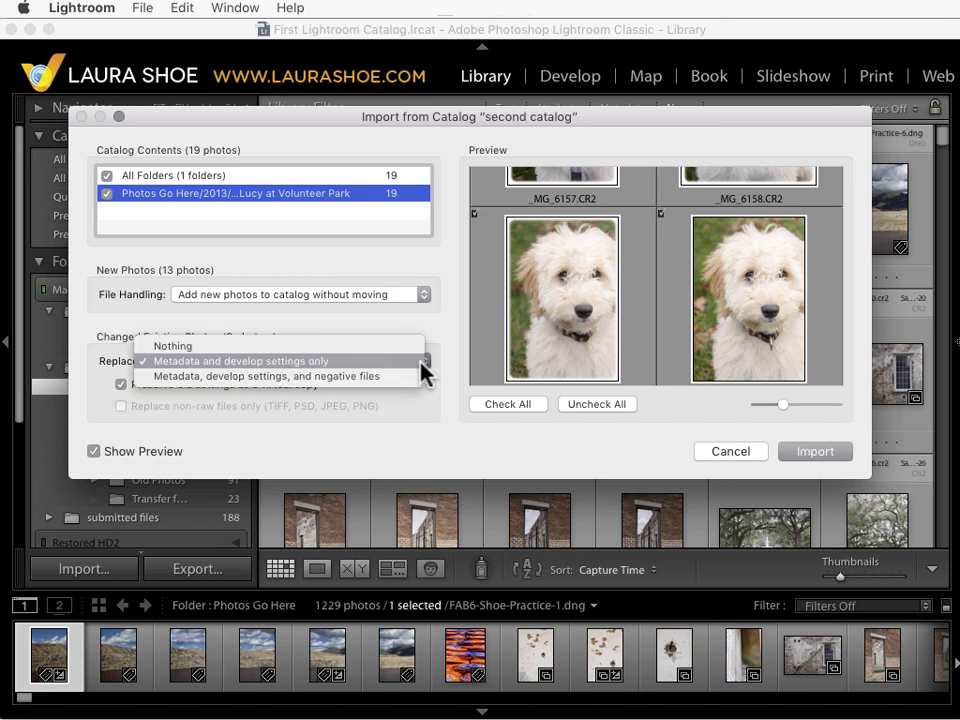
{"action": "left_click", "coordinate": [405, 347]}
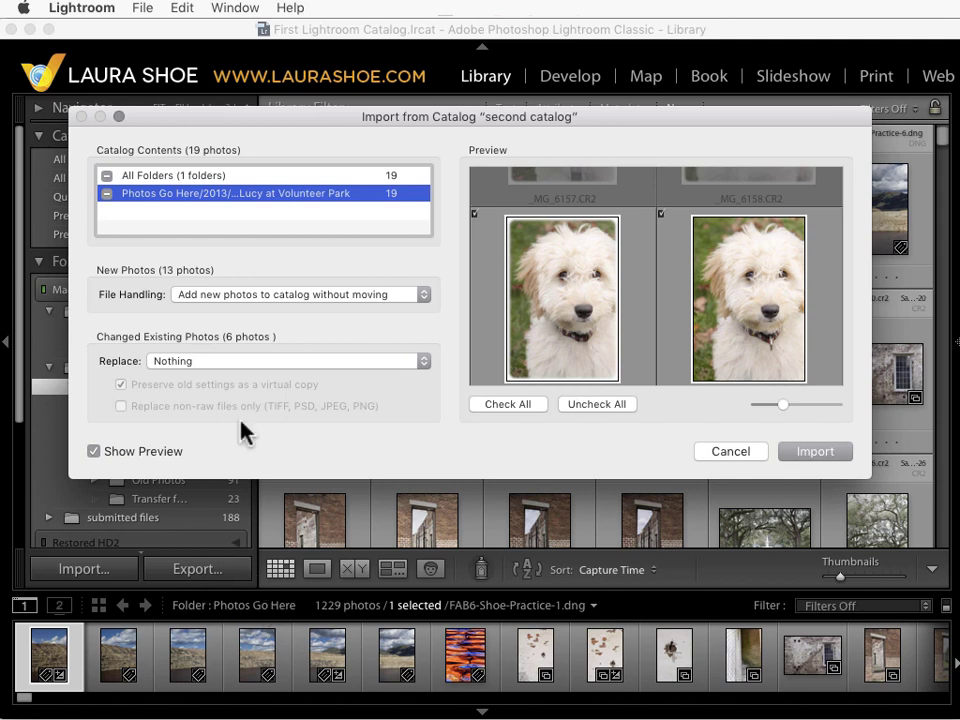
{"action": "left_click", "coordinate": [422, 362]}
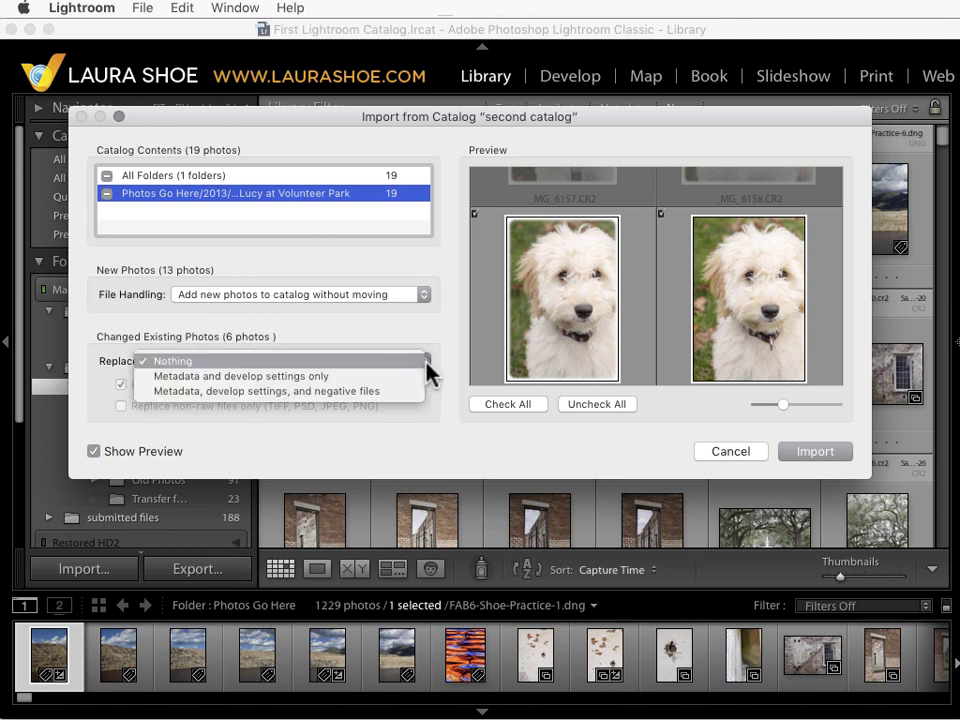
{"action": "left_click", "coordinate": [233, 385]}
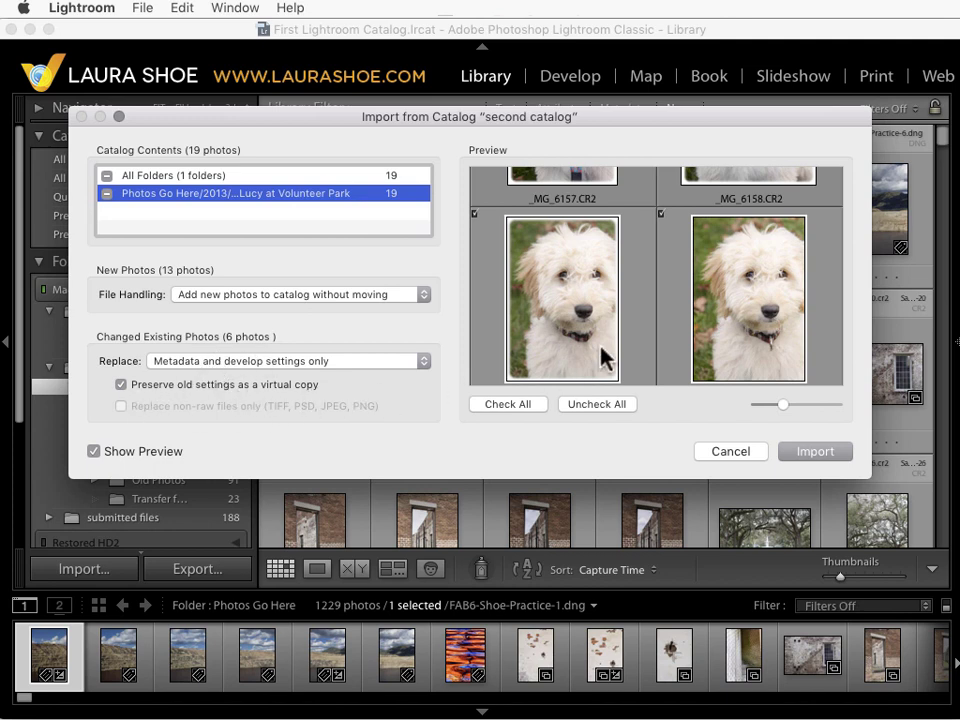
Review the previews and import the 19 photos with old settings preserved as virtual copies
{"action": "scroll", "coordinate": [641, 314], "scroll_direction": "up", "scroll_amount": 4}
{"action": "scroll", "coordinate": [640, 316], "scroll_direction": "up", "scroll_amount": 2}
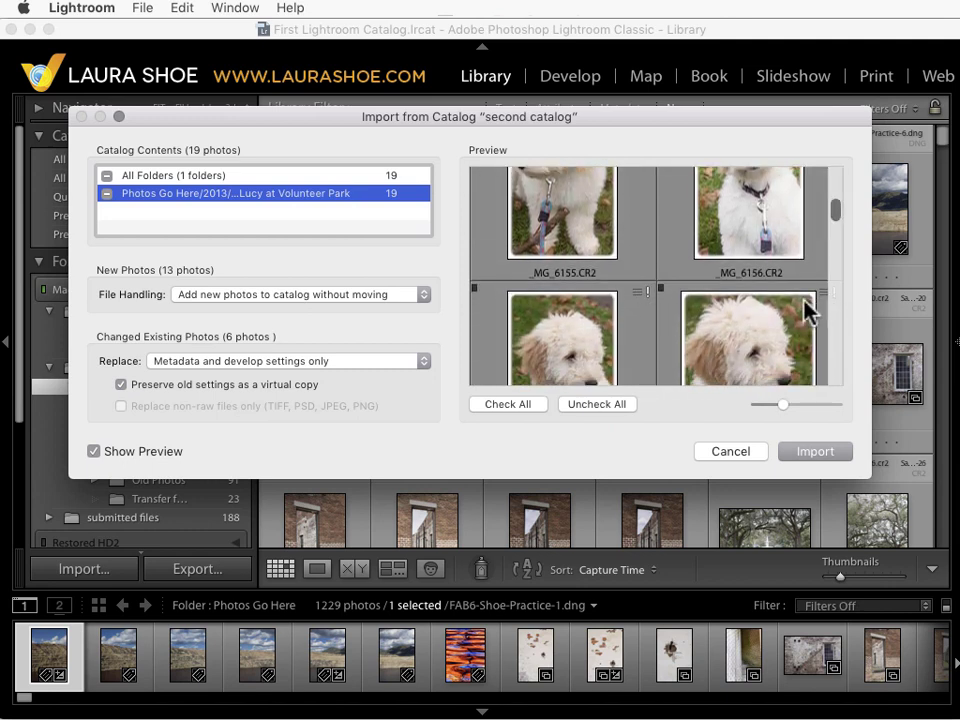
{"action": "scroll", "coordinate": [724, 343], "scroll_direction": "down", "scroll_amount": 2}
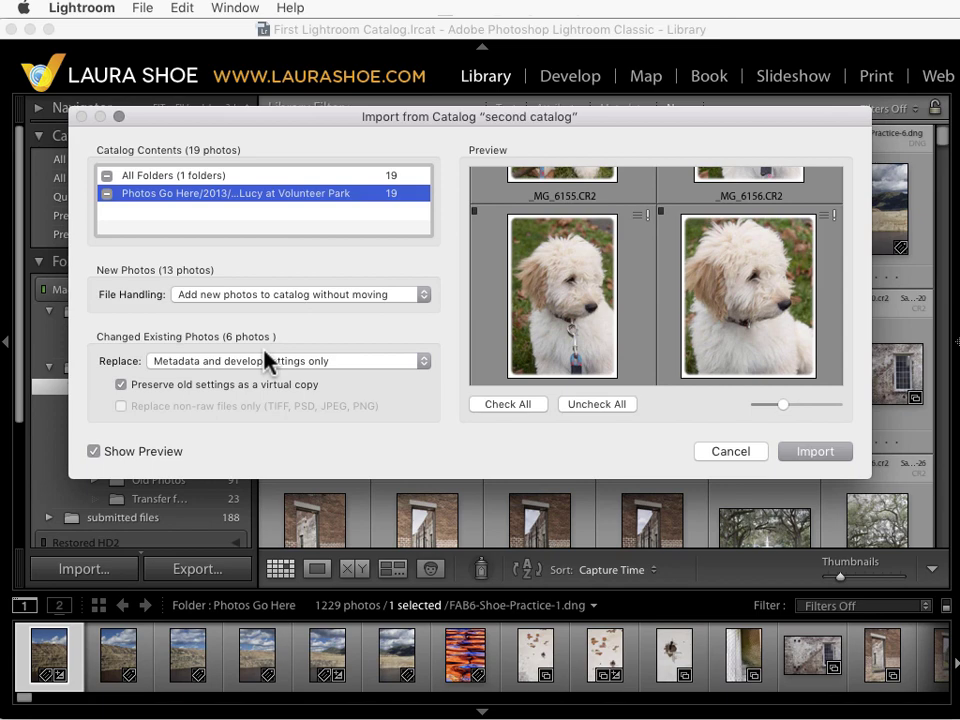
{"action": "left_click", "coordinate": [827, 456]}
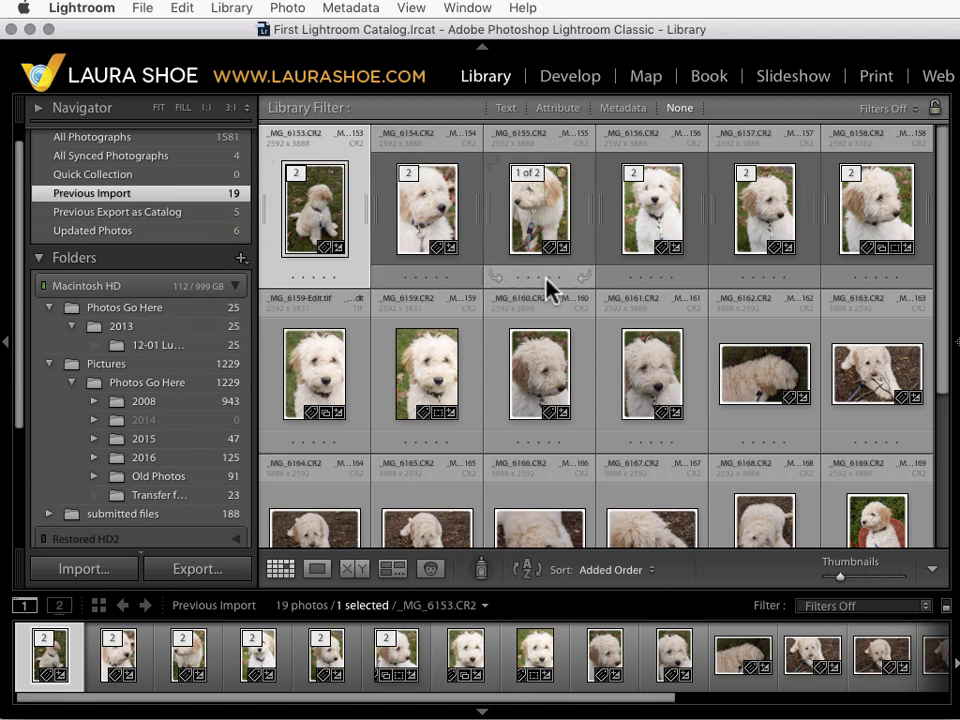
Show the 12-01 Lucy folder and compare _MG_6153 with its virtual copy in Loupe, then return to Grid
{"action": "left_click", "coordinate": [208, 346]}
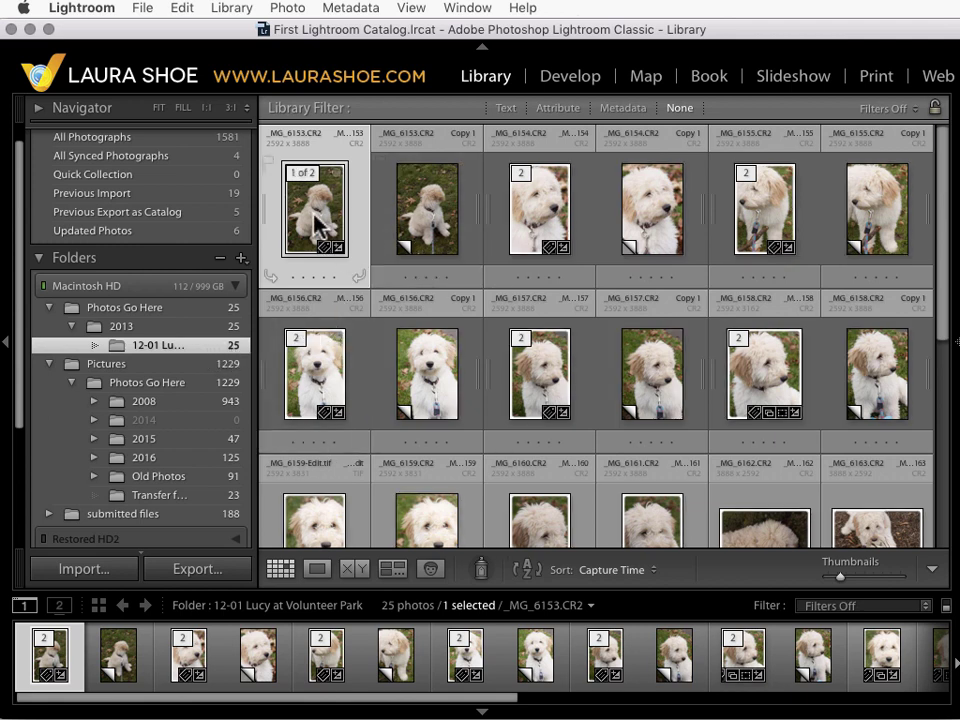
{"action": "left_click", "coordinate": [430, 224], "text": "super"}
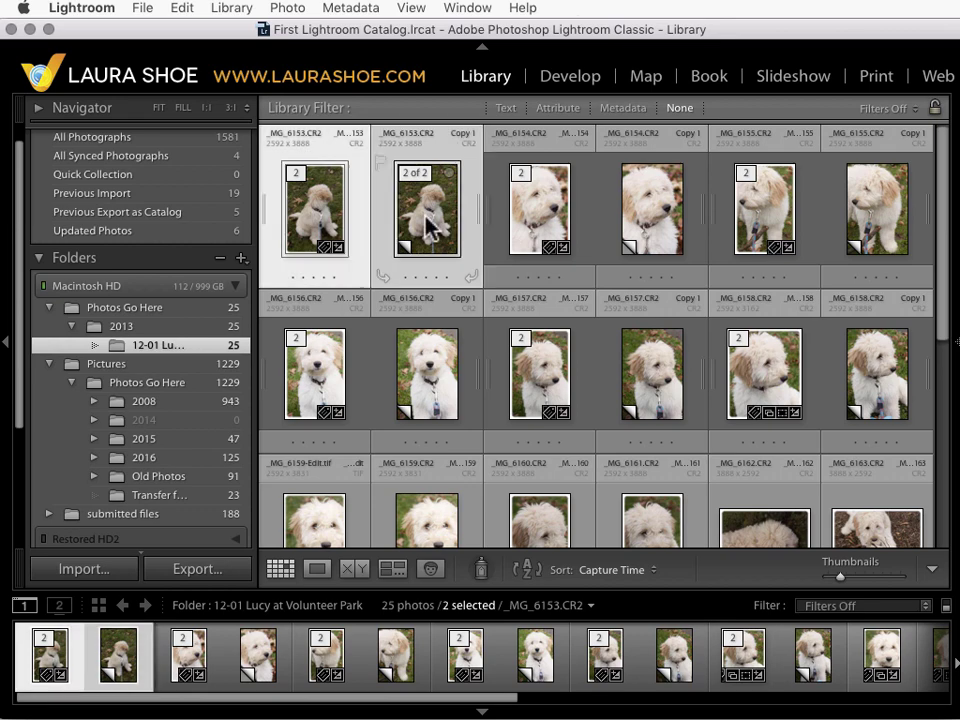
{"action": "double_click", "coordinate": [322, 212]}
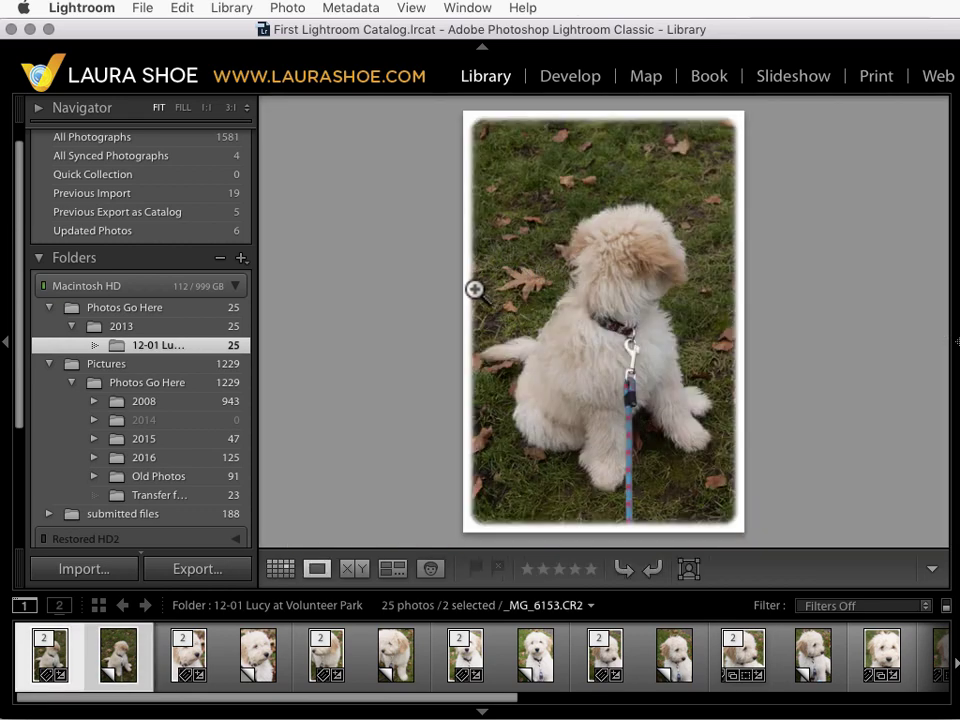
{"action": "key", "text": "Right"}
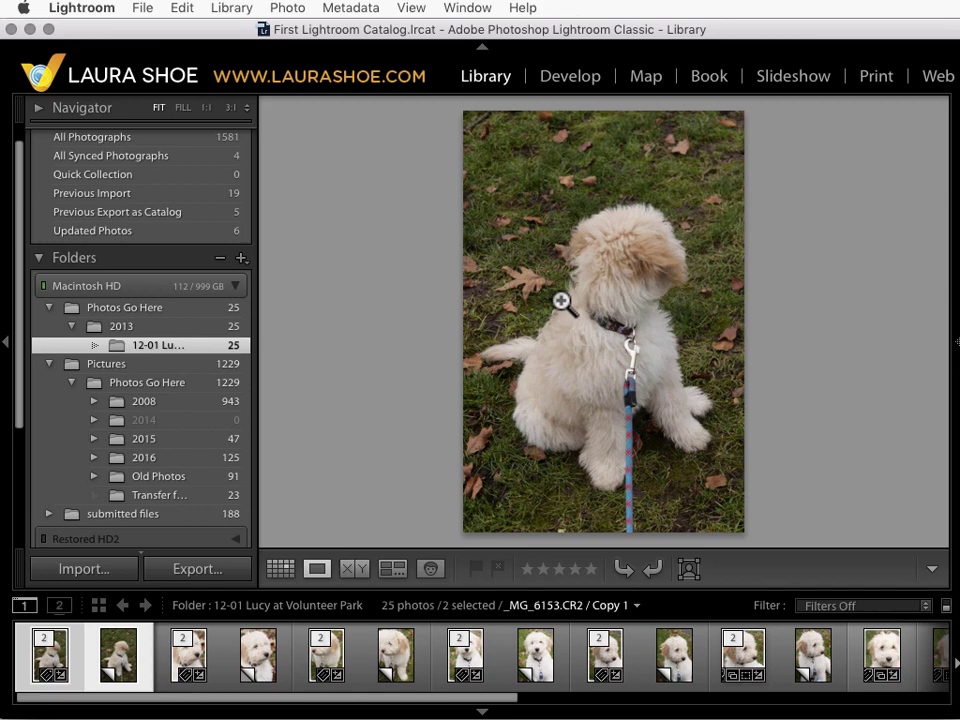
{"action": "key", "text": "g"}
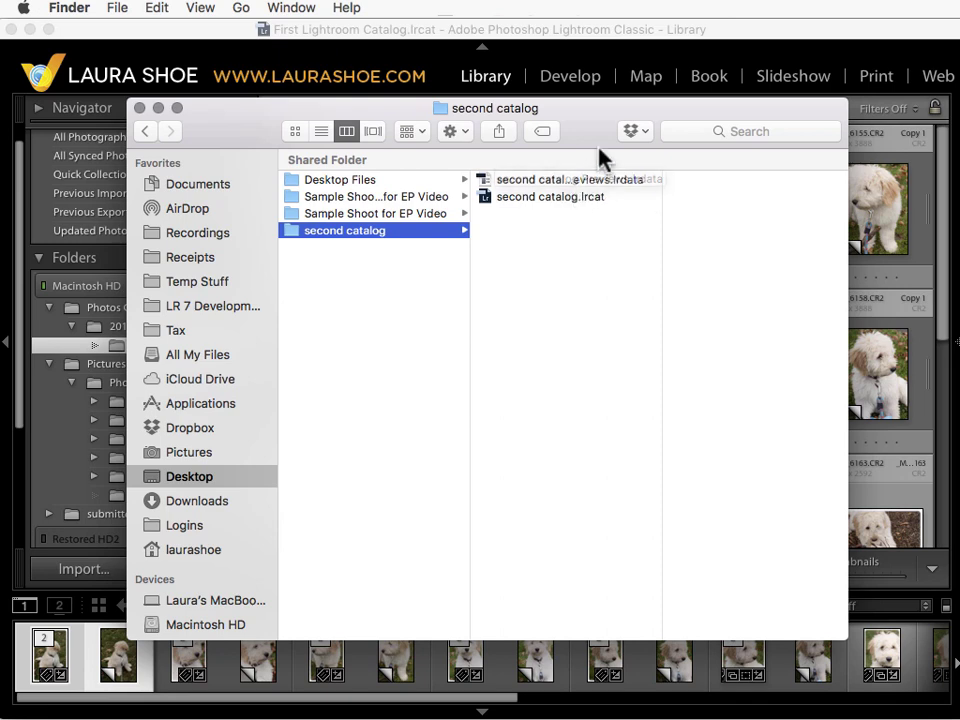
Close the 'second catalog' Finder window with Cmd+W
{"action": "key", "text": "super+w"}
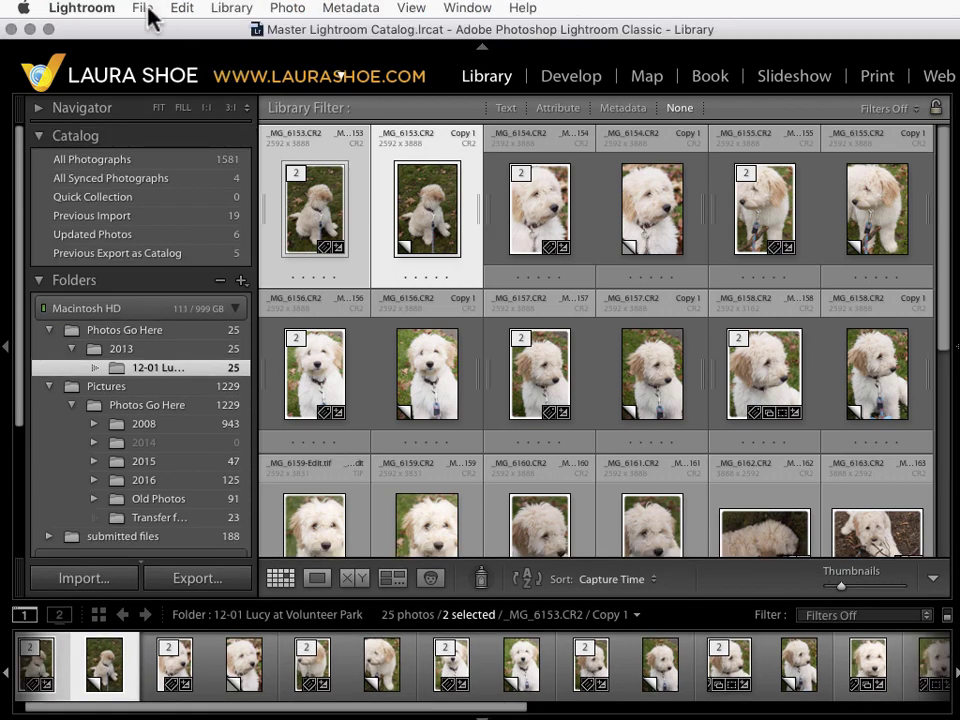
Dismiss the File menu, bring Lightroom to the front, and open the Lightroom menu
{"action": "left_click", "coordinate": [140, 9]}
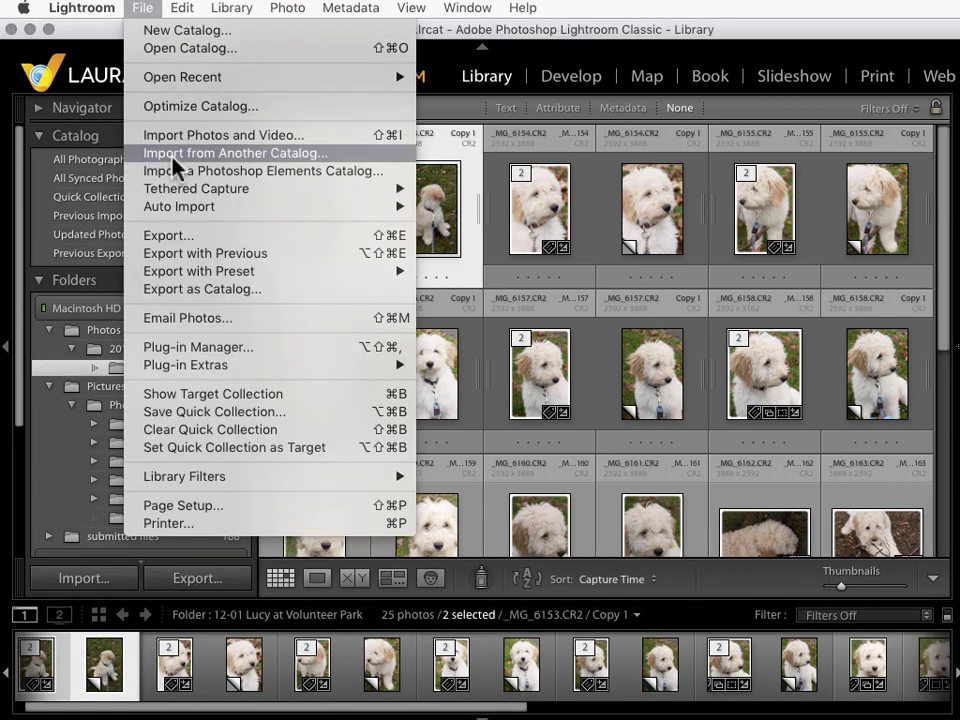
{"action": "left_click", "coordinate": [80, 30]}
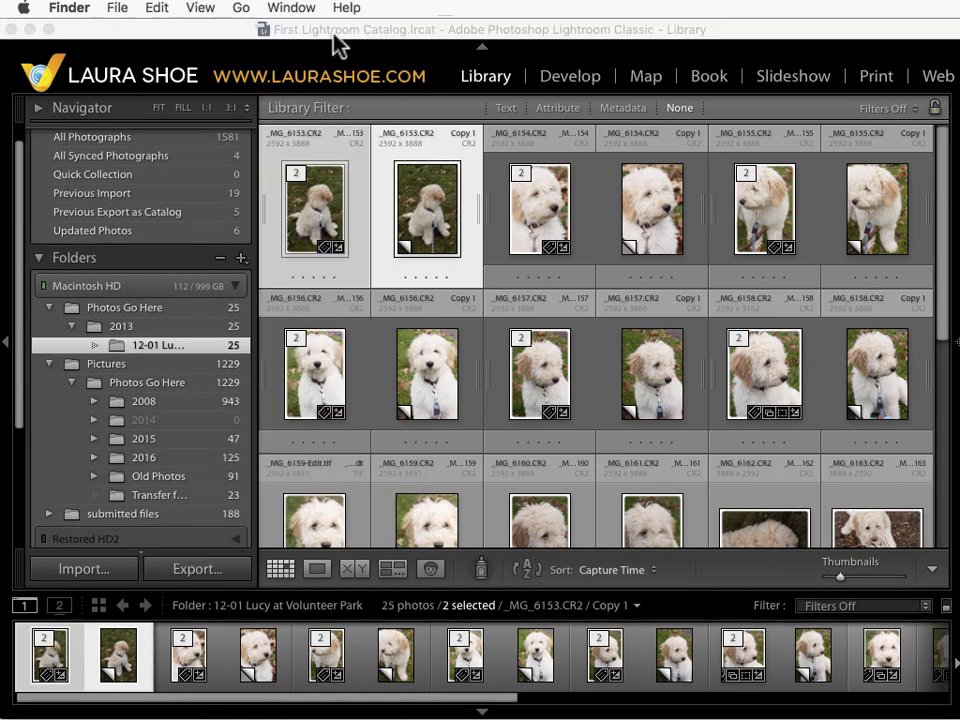
{"action": "left_click", "coordinate": [160, 32]}
{"action": "left_click", "coordinate": [85, 9]}
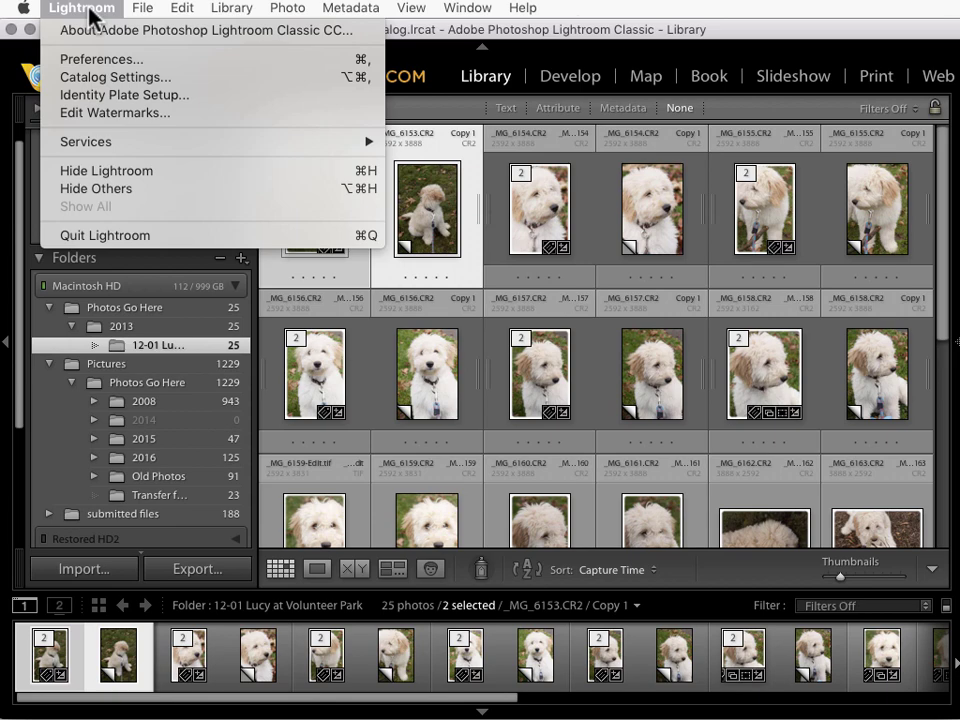
Reveal the current catalog's folder in Finder from Catalog Settings and move that window aside
{"action": "mouse_move", "coordinate": [188, 8]}
{"action": "mouse_move", "coordinate": [74, 12]}
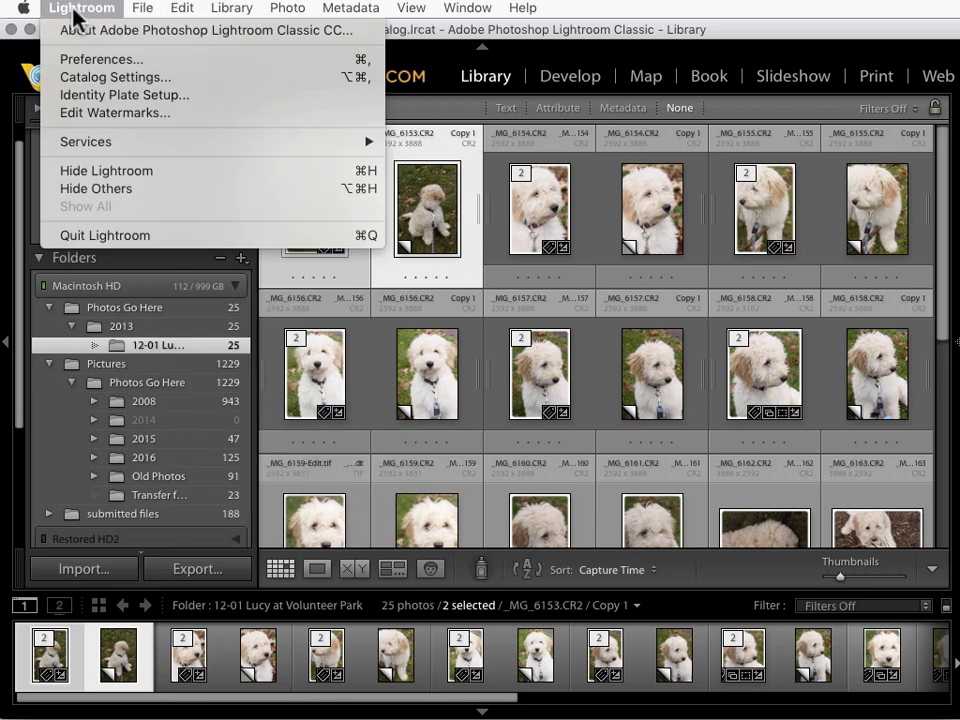
{"action": "left_click", "coordinate": [94, 79]}
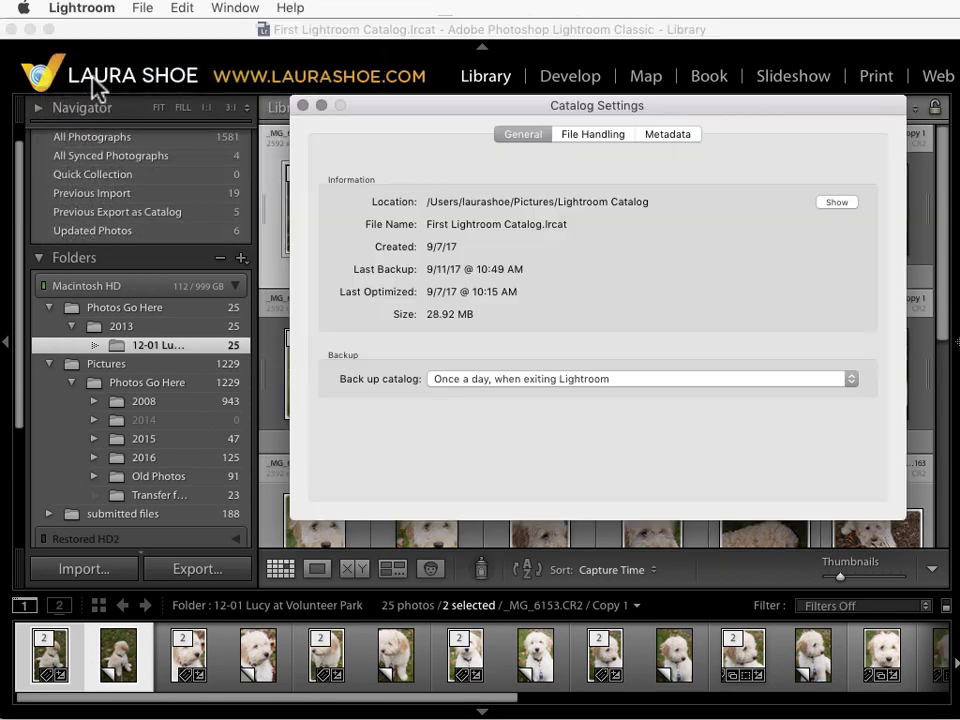
{"action": "left_click", "coordinate": [838, 203]}
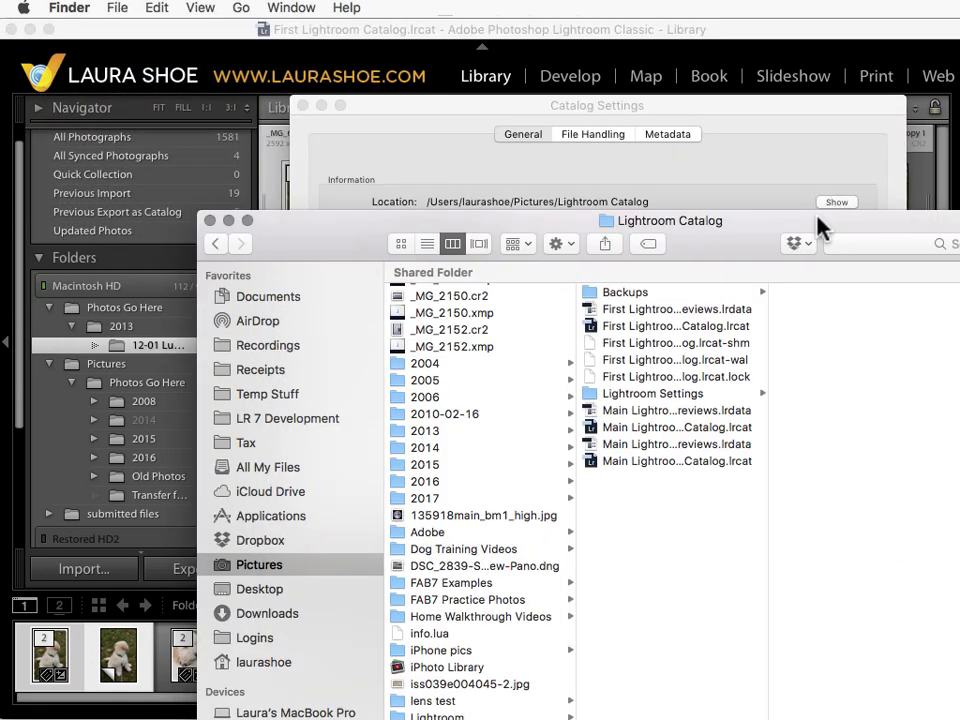
{"action": "left_click_drag", "start_coordinate": [706, 228], "coordinate": [555, 62]}
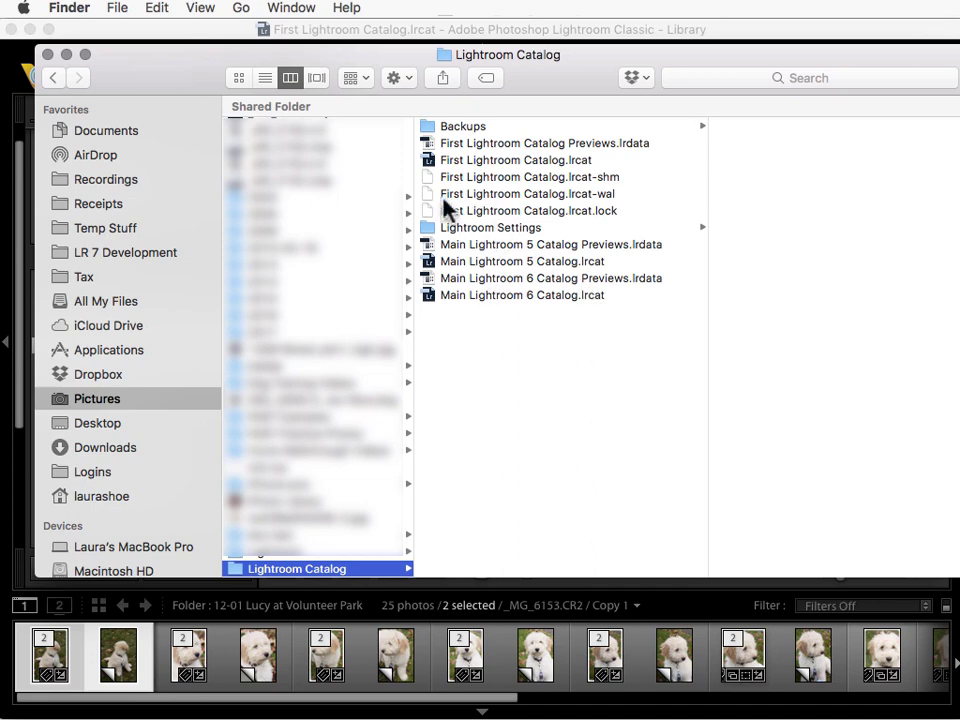
Quit Lightroom Classic
{"action": "left_click", "coordinate": [361, 33]}
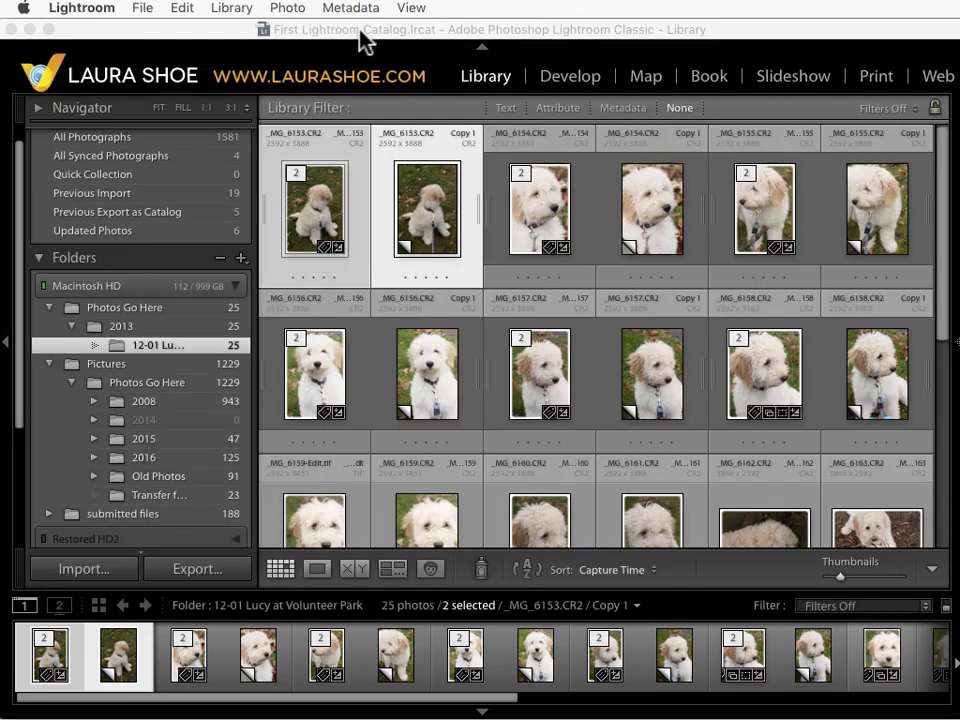
{"action": "left_click", "coordinate": [88, 9]}
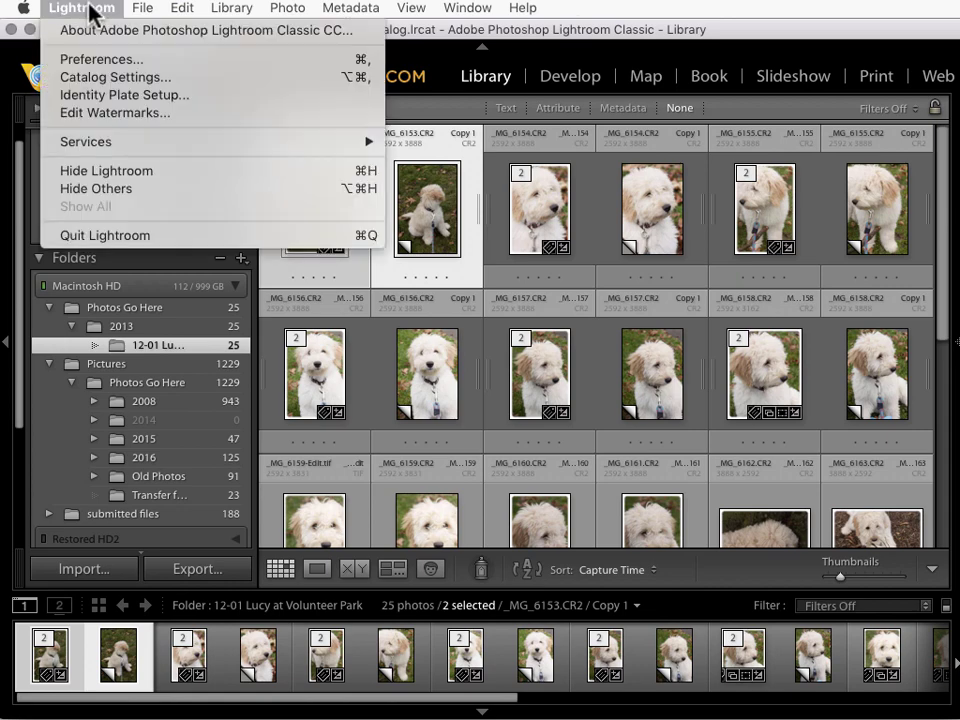
{"action": "left_click", "coordinate": [143, 236]}
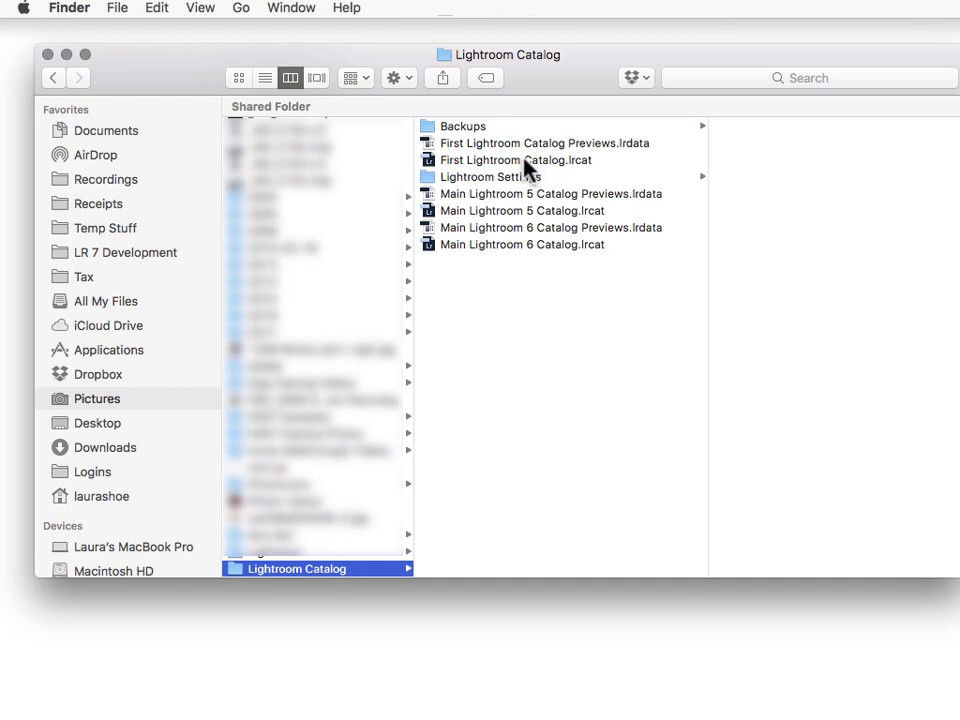
Rename First Lightroom Catalog.lrcat to Master Lightroom Catalog.lrcat
{"action": "left_click", "coordinate": [521, 163]}
{"action": "key", "text": "Return"}
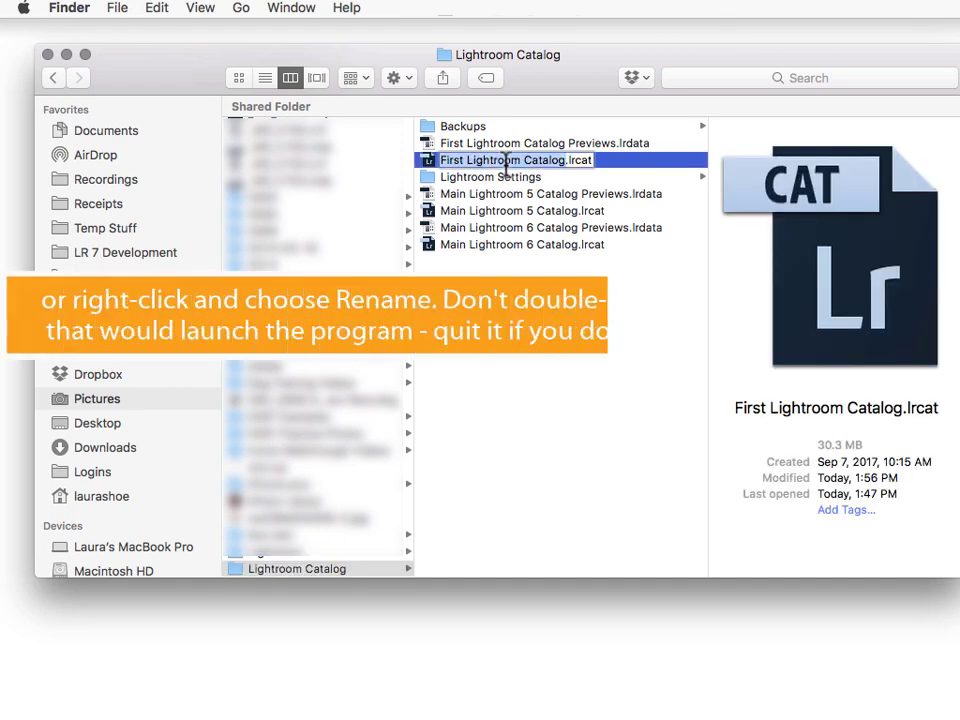
{"action": "left_click_drag", "start_coordinate": [464, 161], "coordinate": [432, 160]}
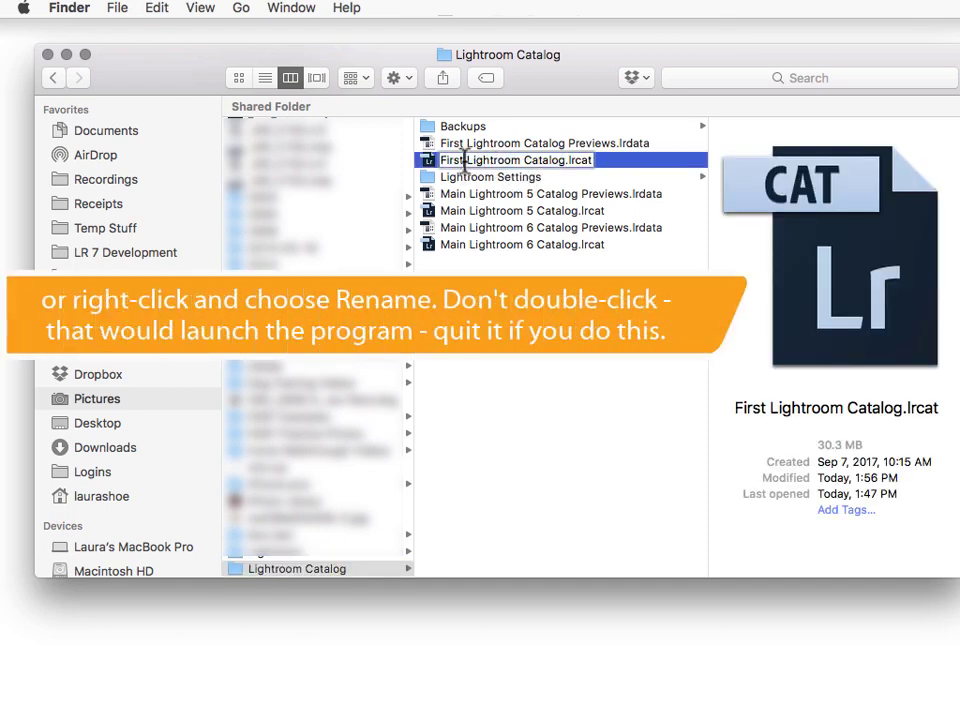
{"action": "type", "text": "Master"}
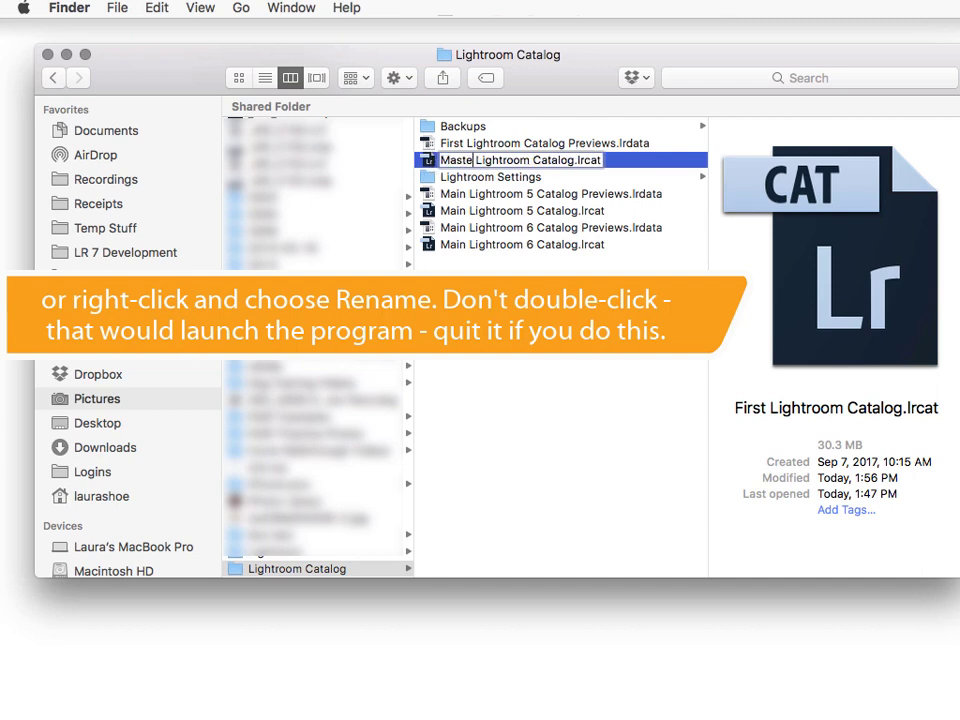
{"action": "key", "text": "Return"}
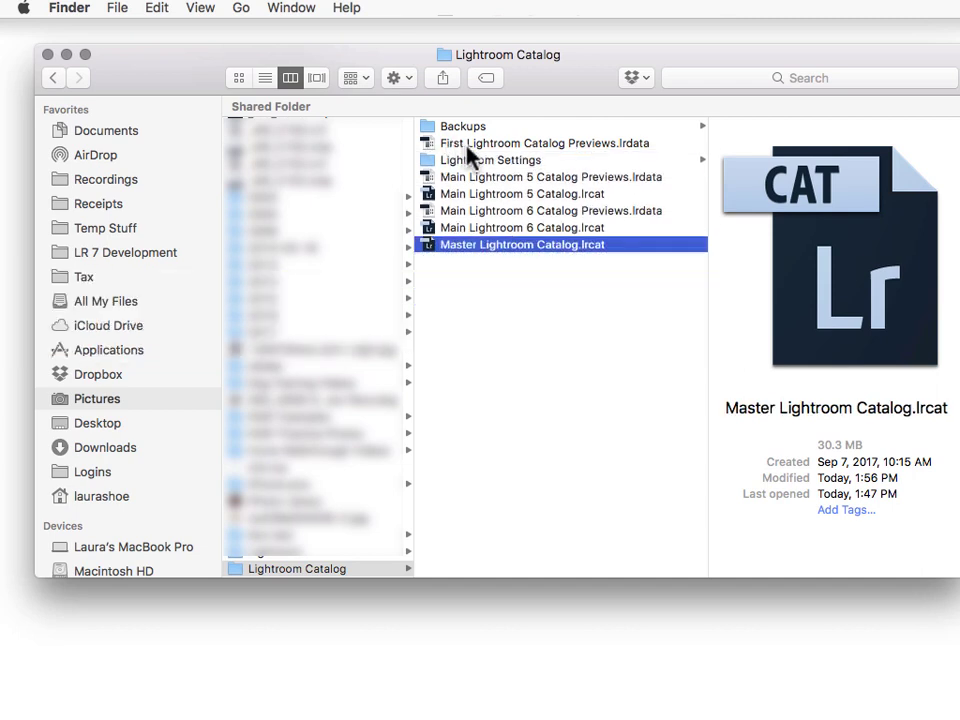
Rename the previews file to Master Lightroom Catalog Previews.lrdata
{"action": "left_click", "coordinate": [486, 148]}
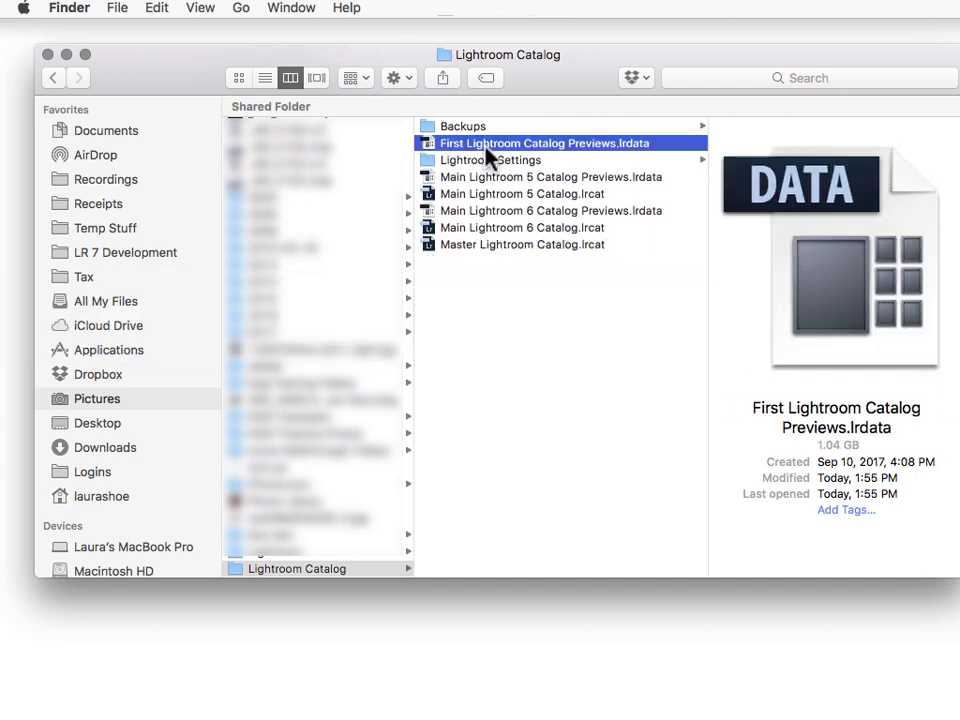
{"action": "left_click", "coordinate": [487, 146]}
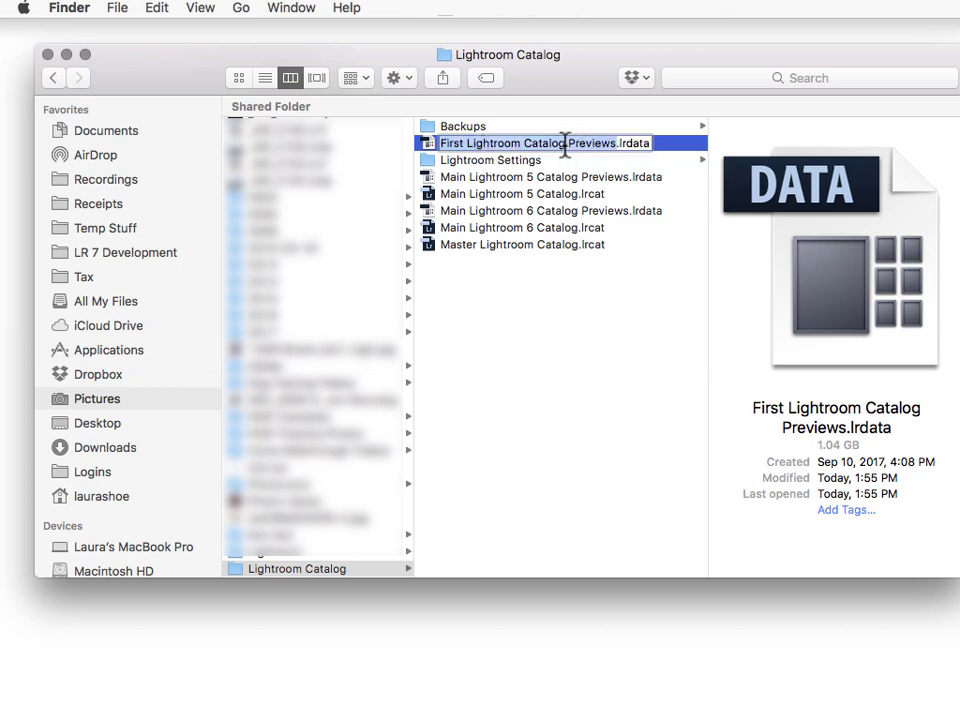
{"action": "left_click", "coordinate": [440, 144]}
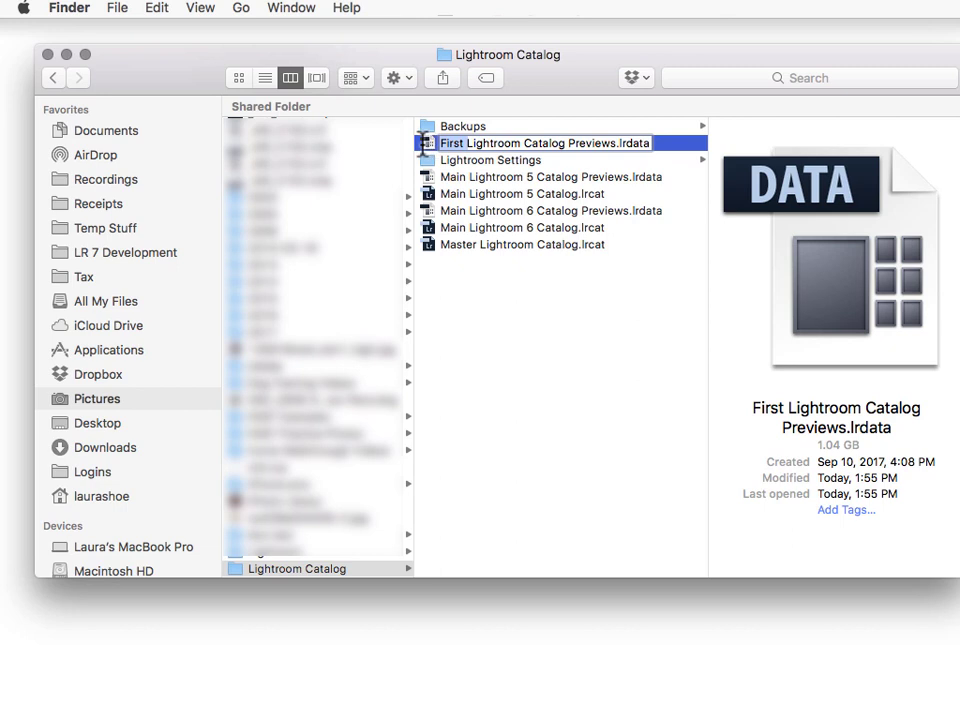
{"action": "type", "text": "Master"}
{"action": "key", "text": "Return"}
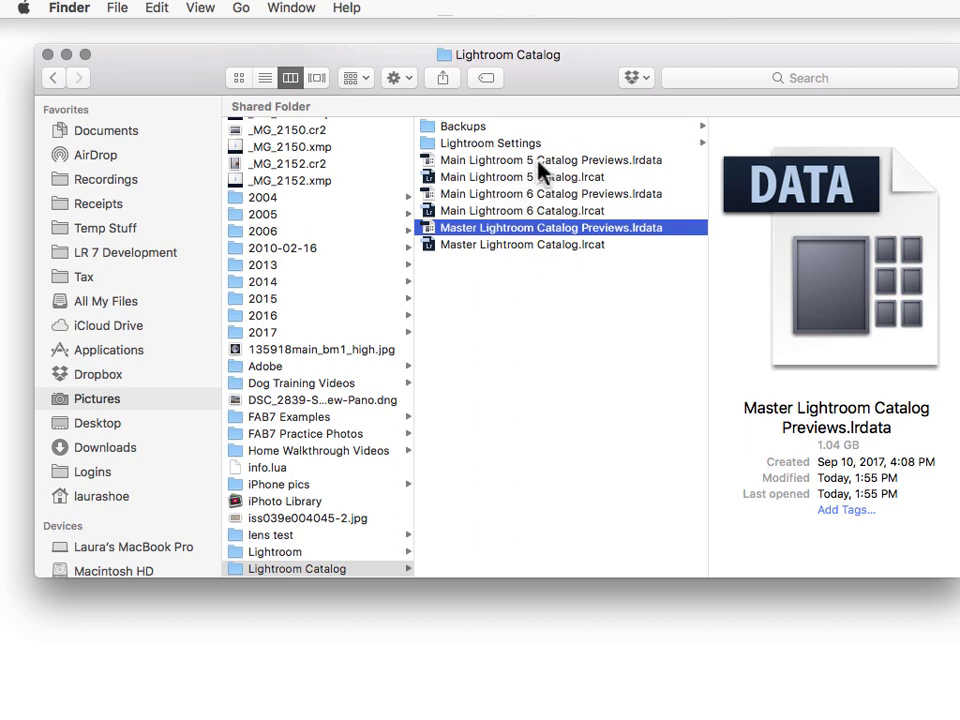
{"action": "key", "text": "super+alt+2"}
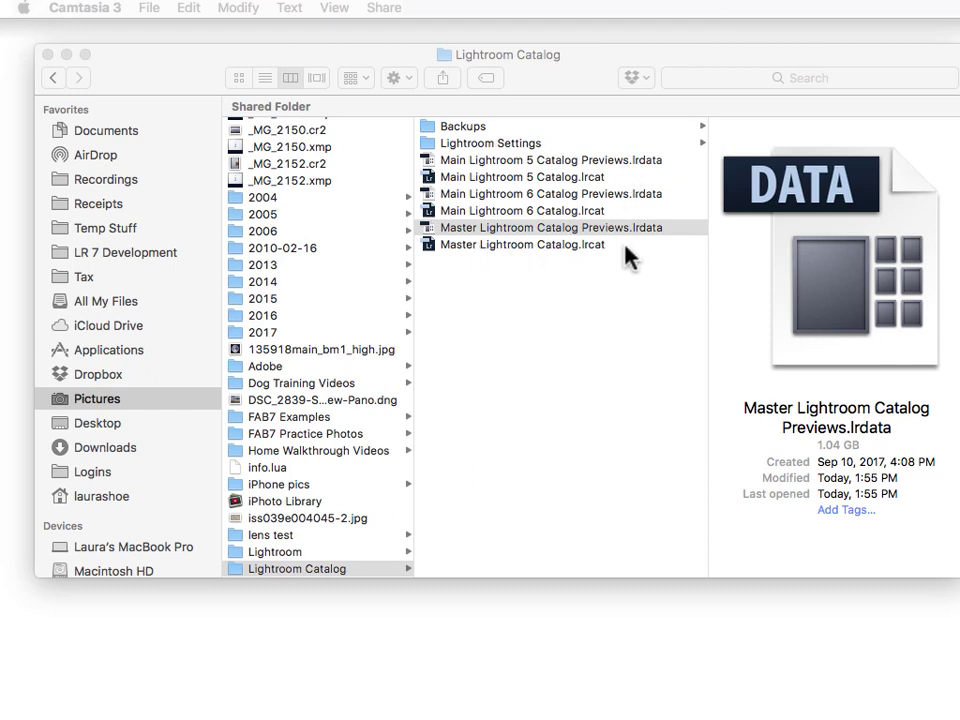
Open Master Lightroom Catalog.lrcat and choose it as Default Catalog in Preferences > General
{"action": "left_click", "coordinate": [546, 248]}
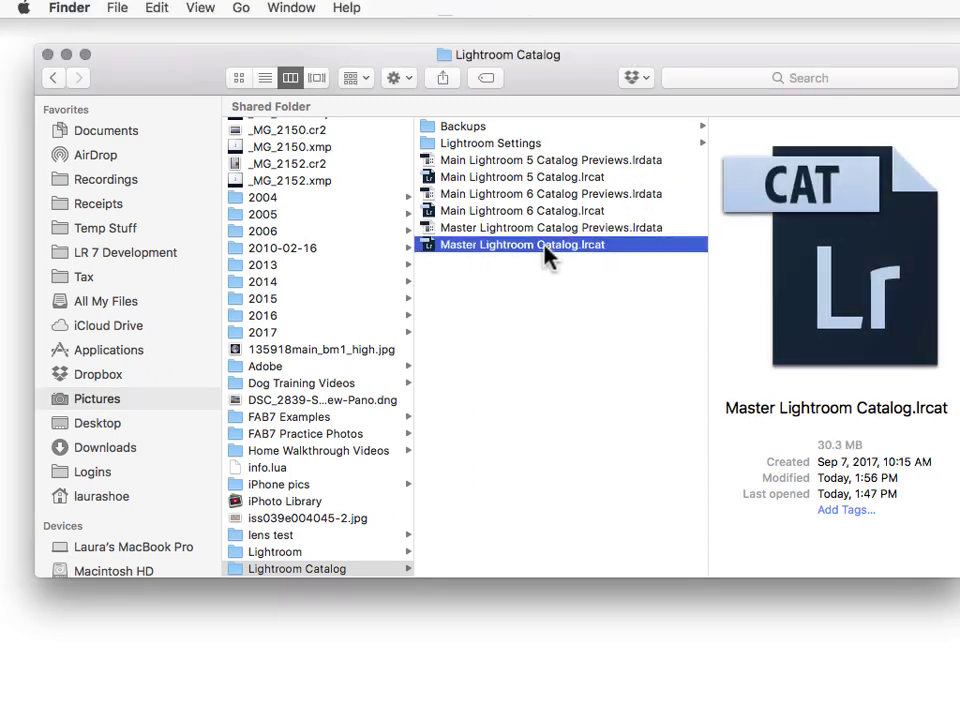
{"action": "double_click", "coordinate": [546, 255]}
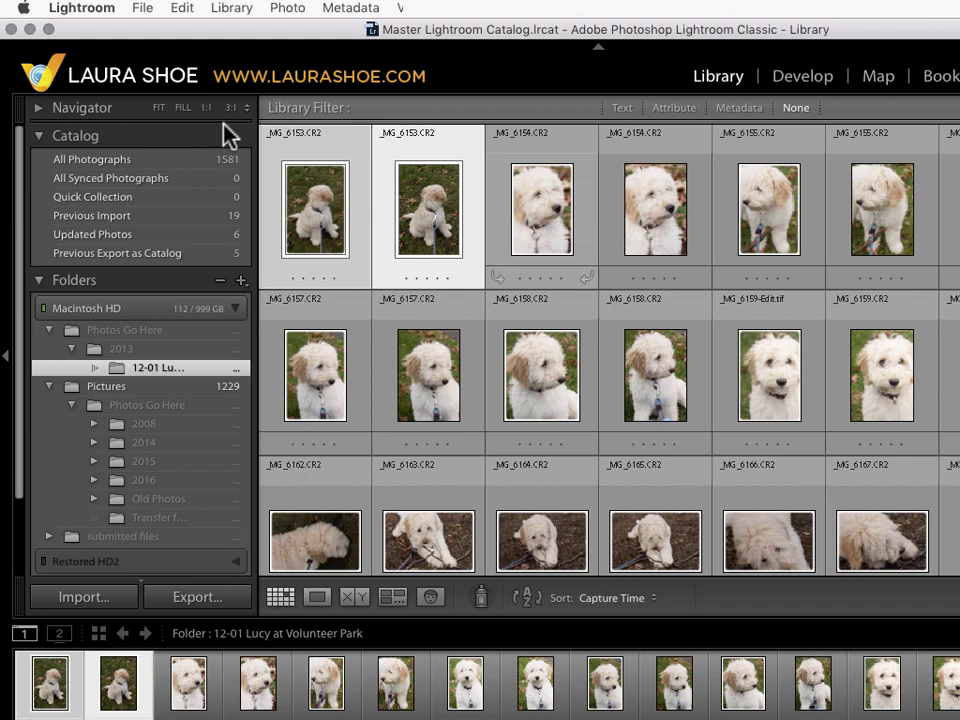
{"action": "left_click", "coordinate": [97, 12]}
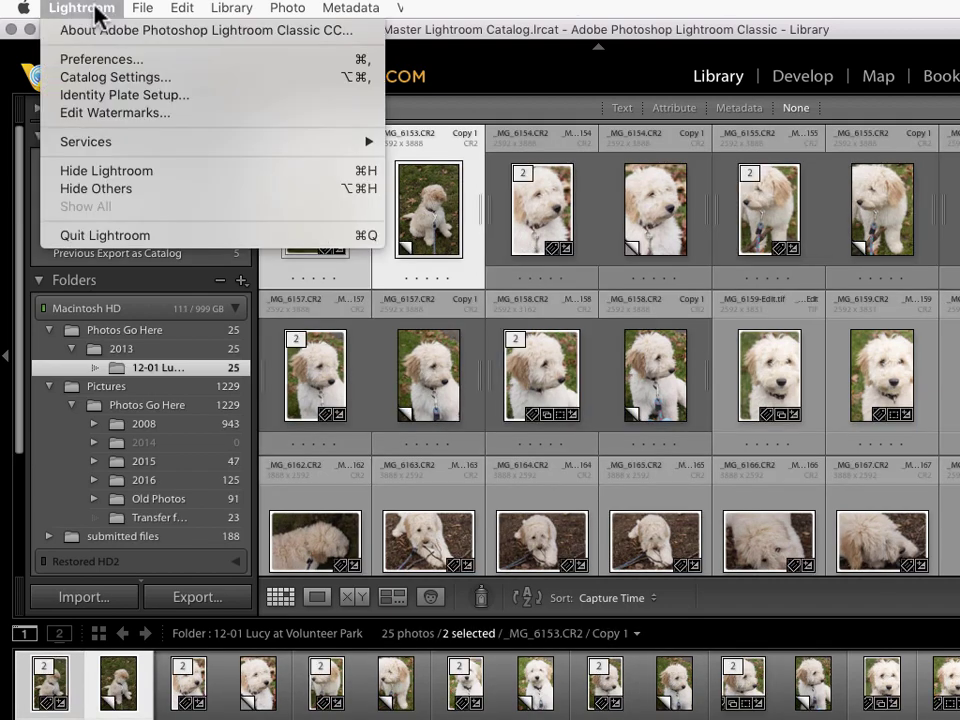
{"action": "left_click", "coordinate": [103, 61]}
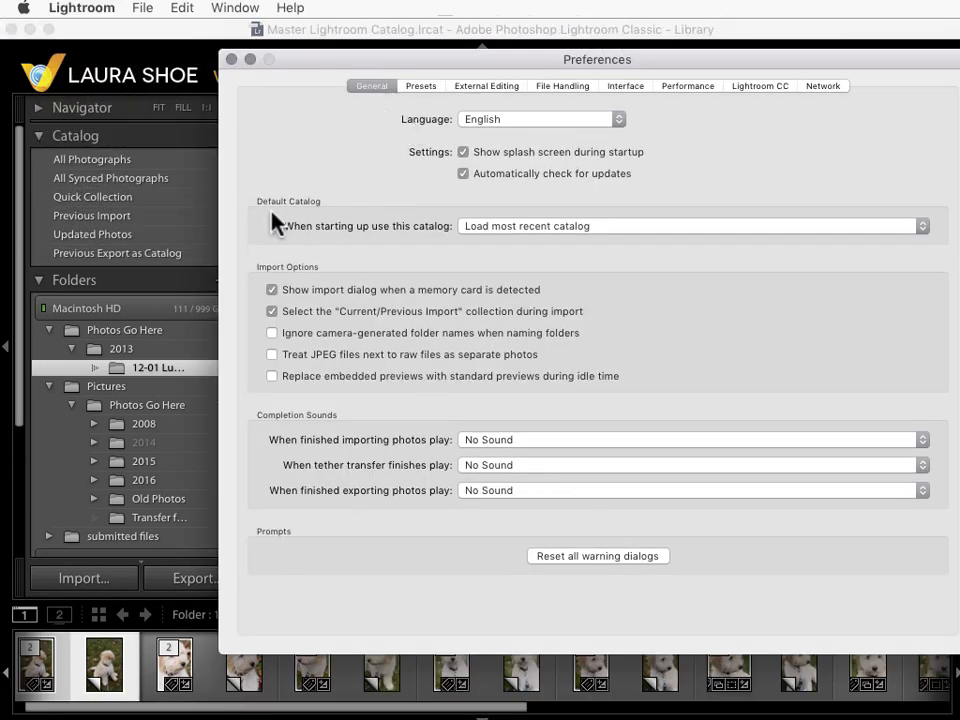
{"action": "left_click", "coordinate": [572, 228]}
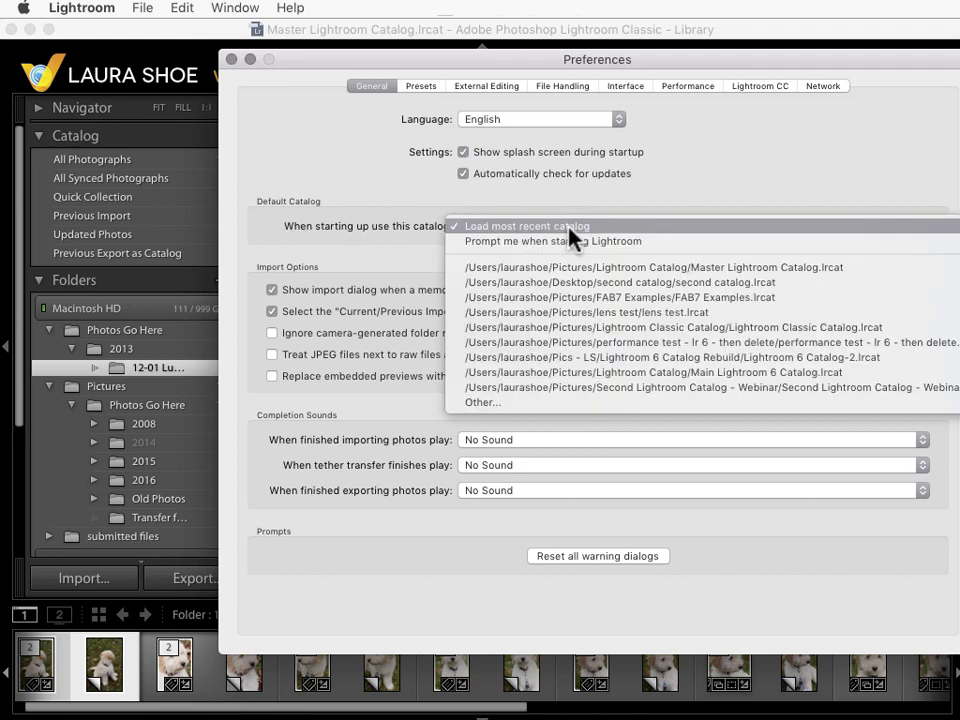
{"action": "left_click", "coordinate": [675, 268]}
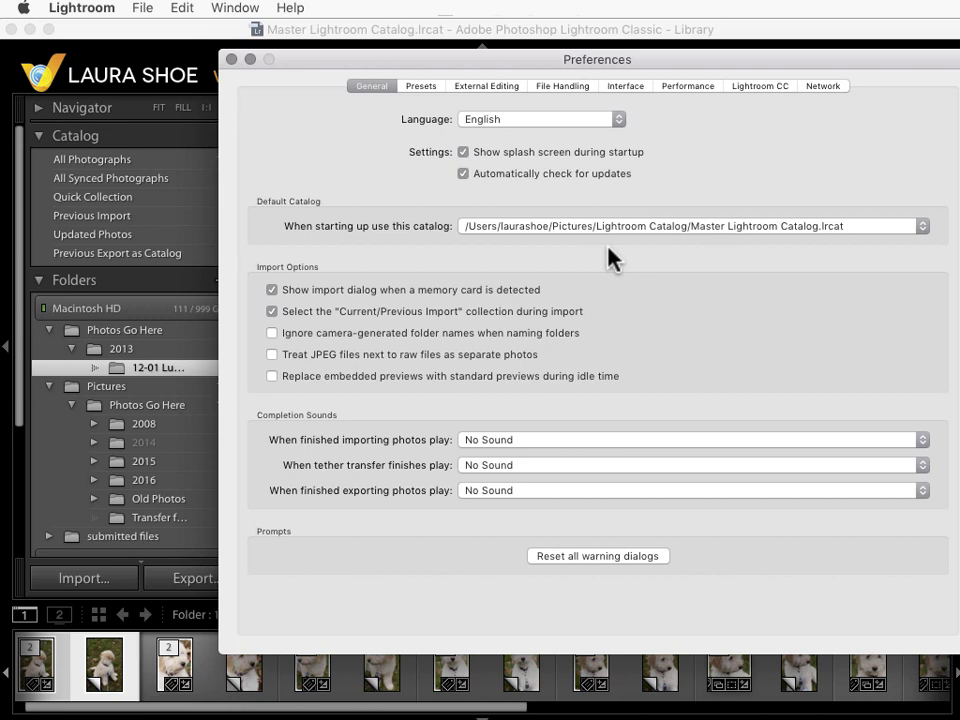
{"action": "left_click", "coordinate": [231, 59]}
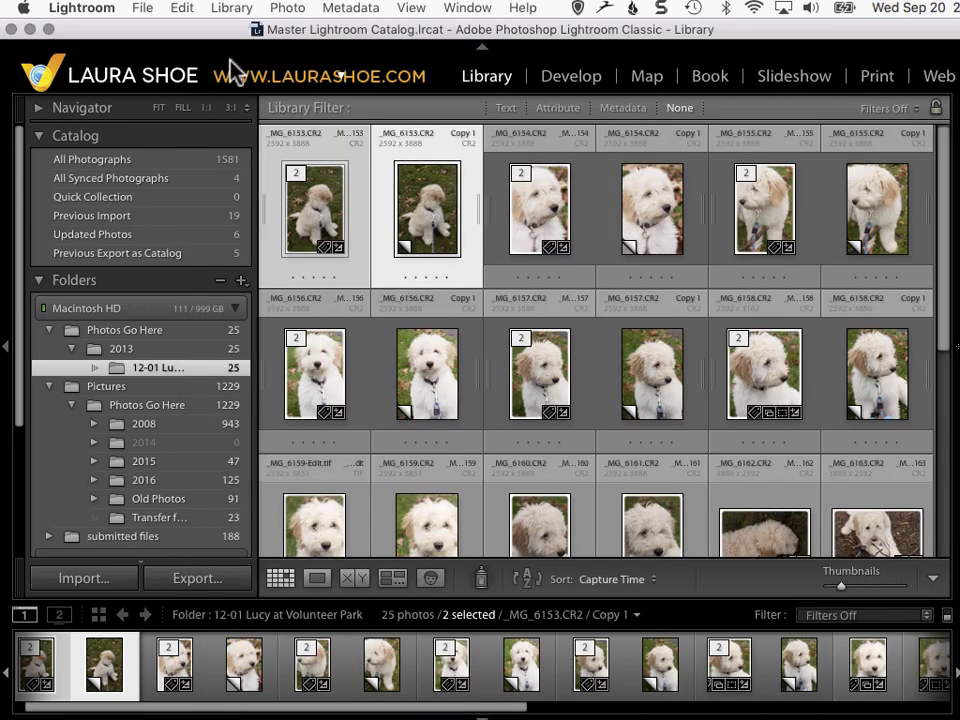